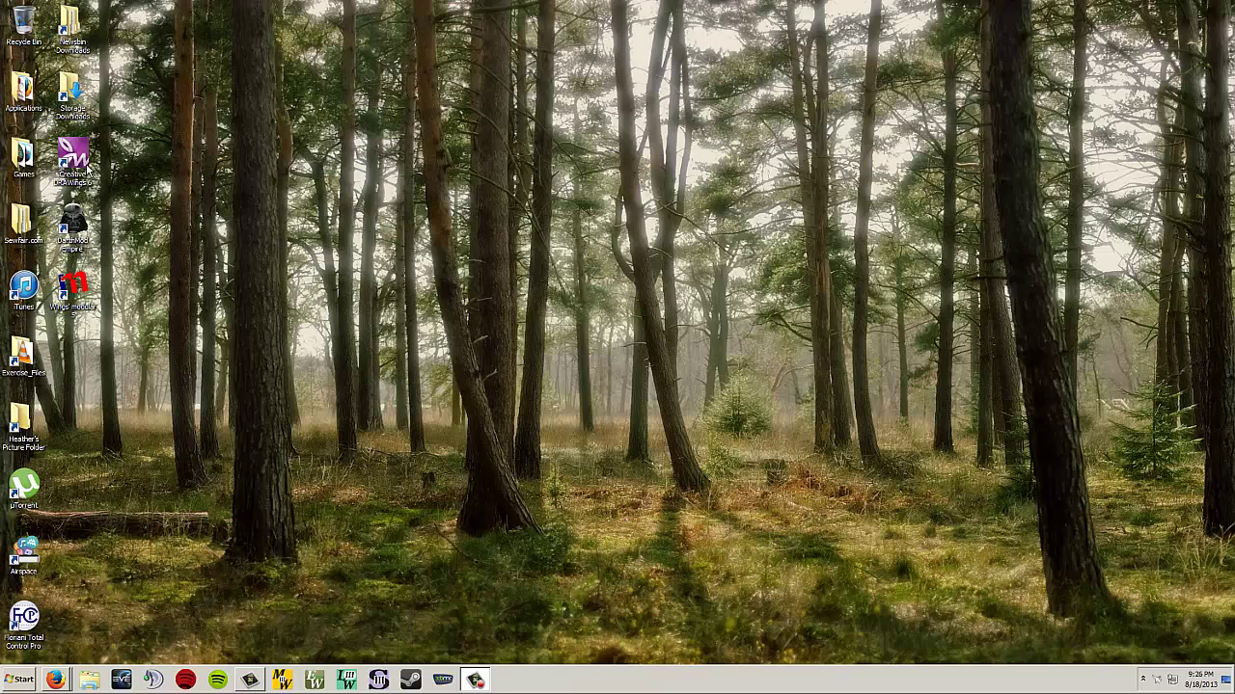
Launch Creative DRAWings 6 from its desktop shortcut.
click(82, 169)
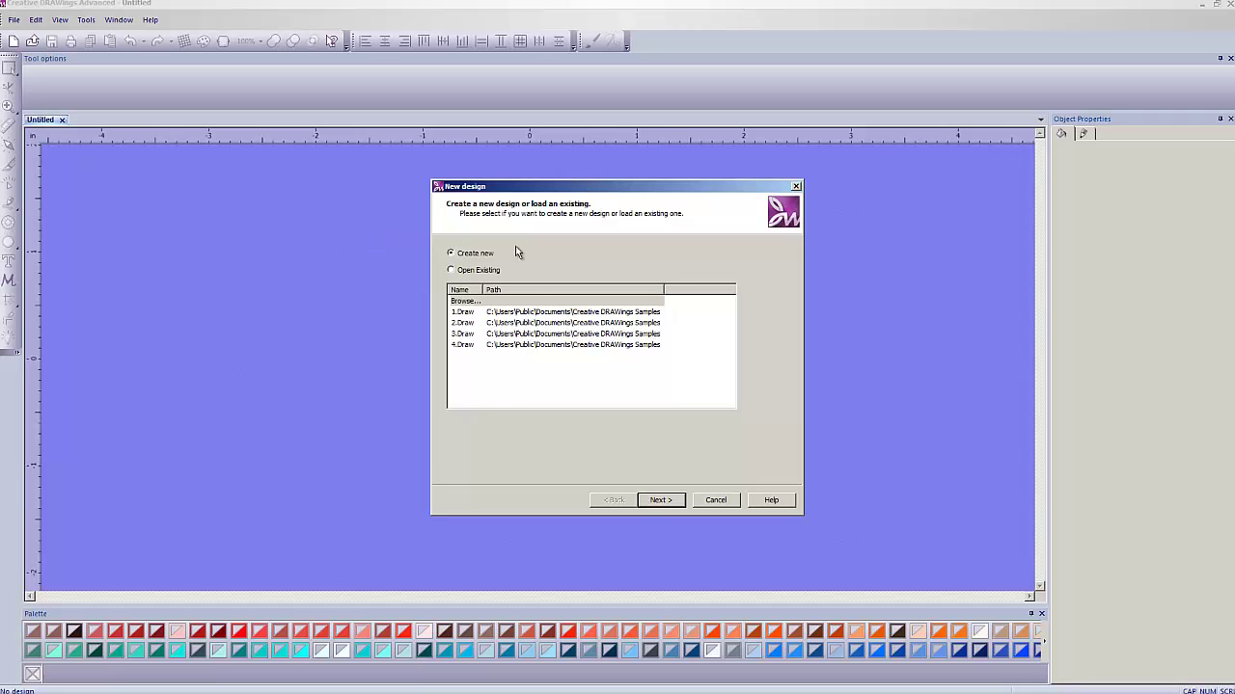
Create a new design on Cotton 2 fabric, using an existing embroidery as the artwork source.
click(670, 500)
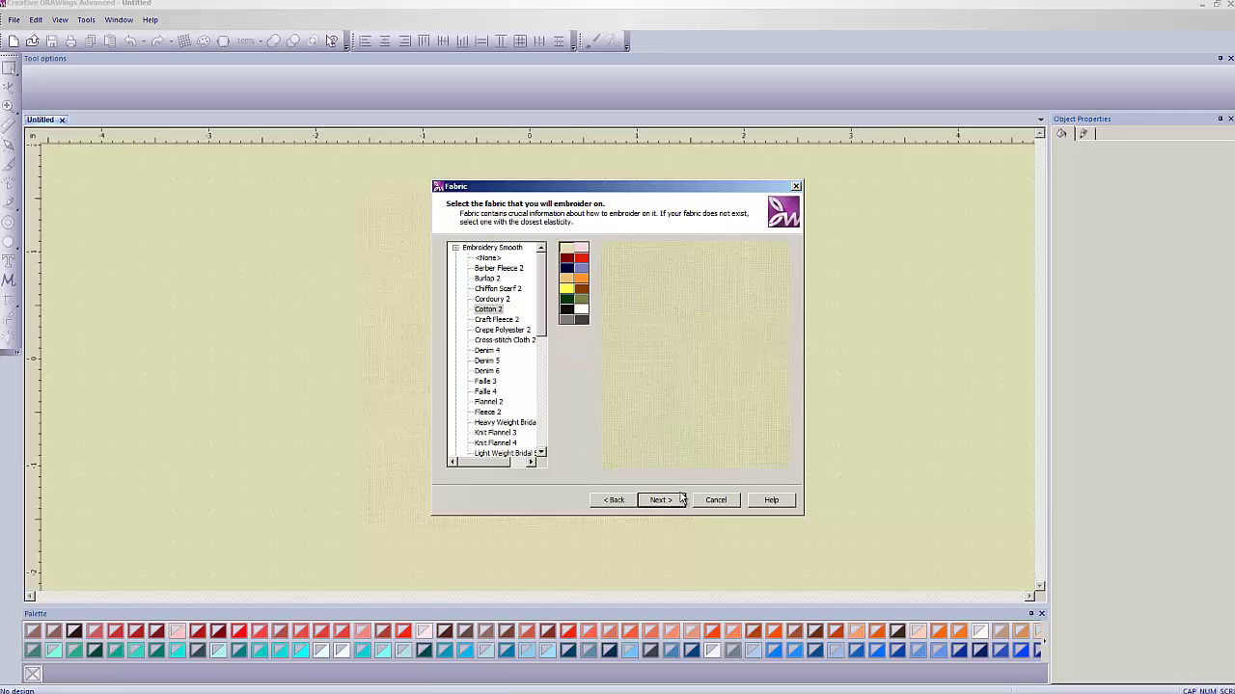
click(490, 310)
click(662, 501)
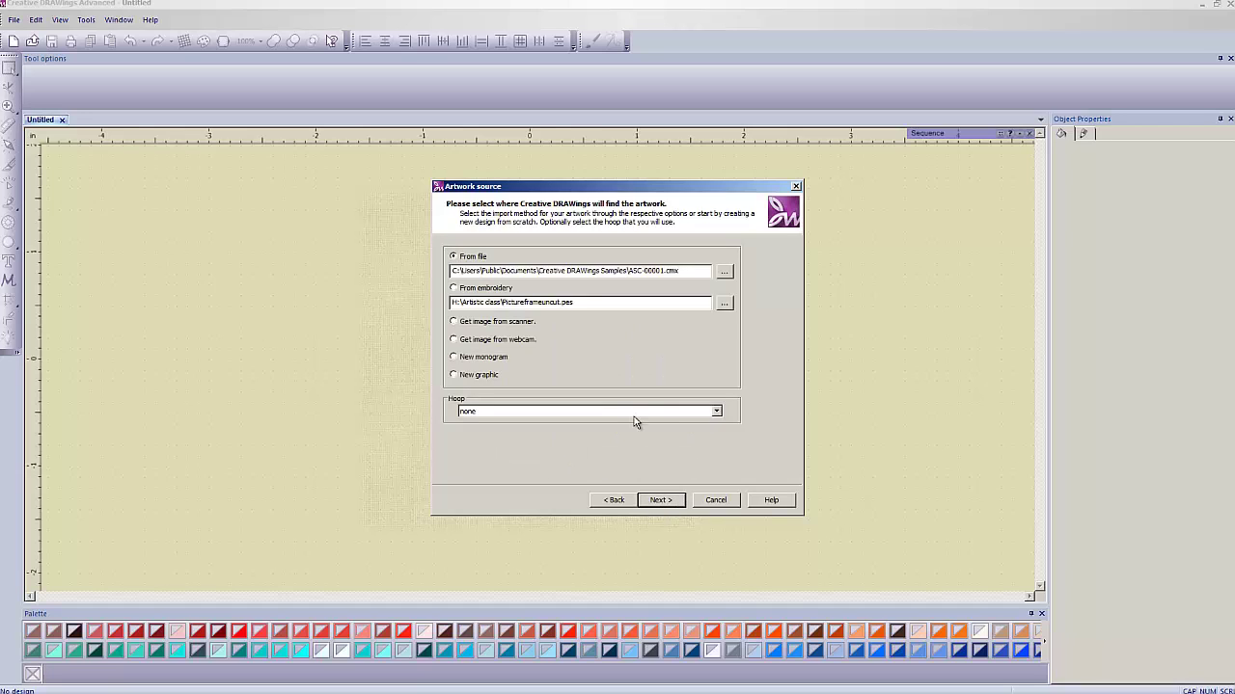
click(470, 290)
Choose Pictureframeuncut.pes from the Artistic class folder as the source embroidery.
click(724, 306)
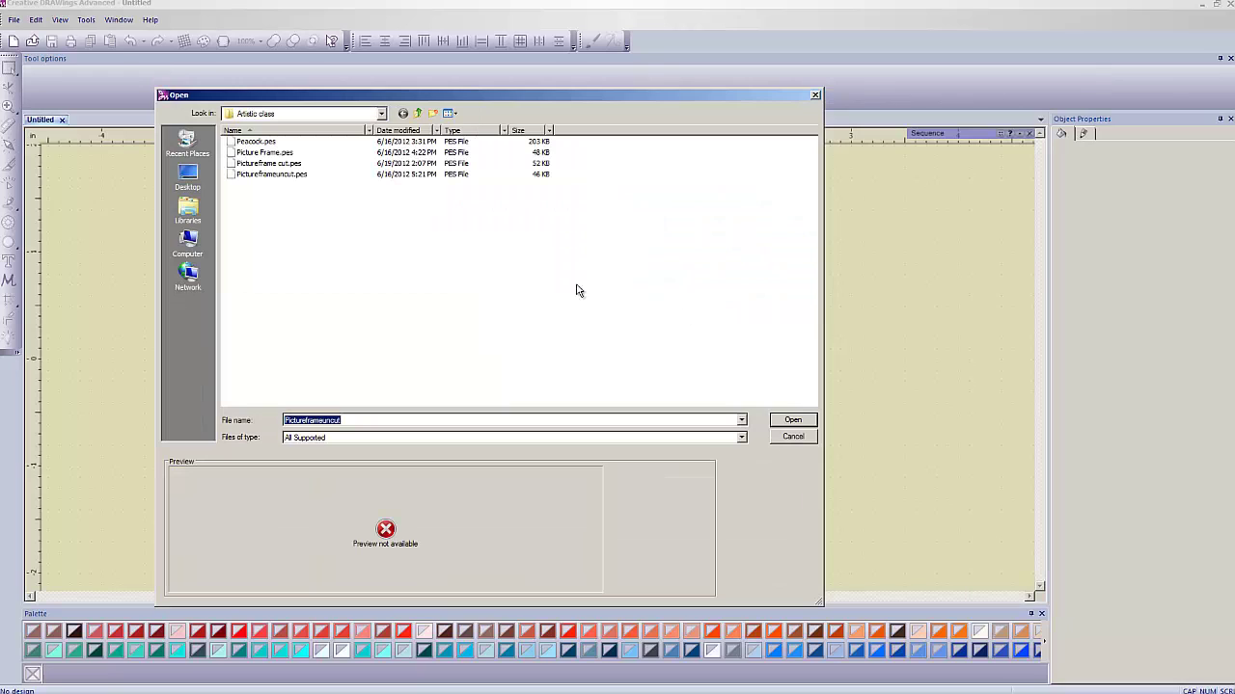
click(276, 177)
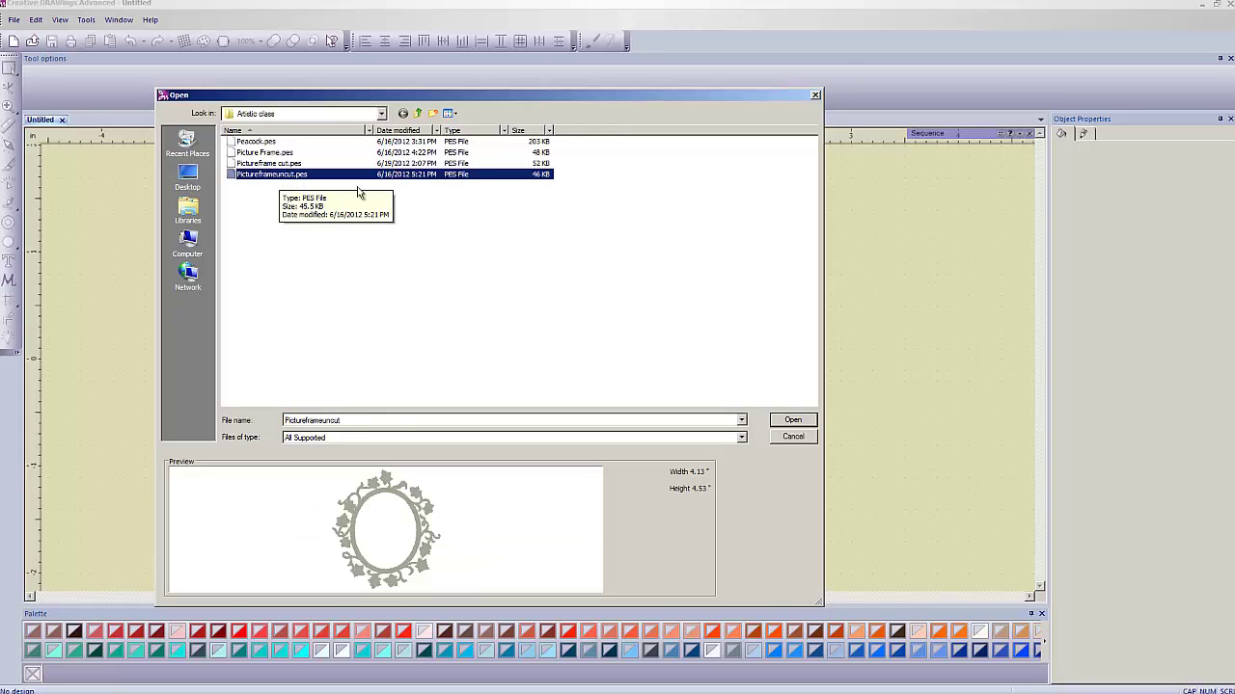
click(792, 421)
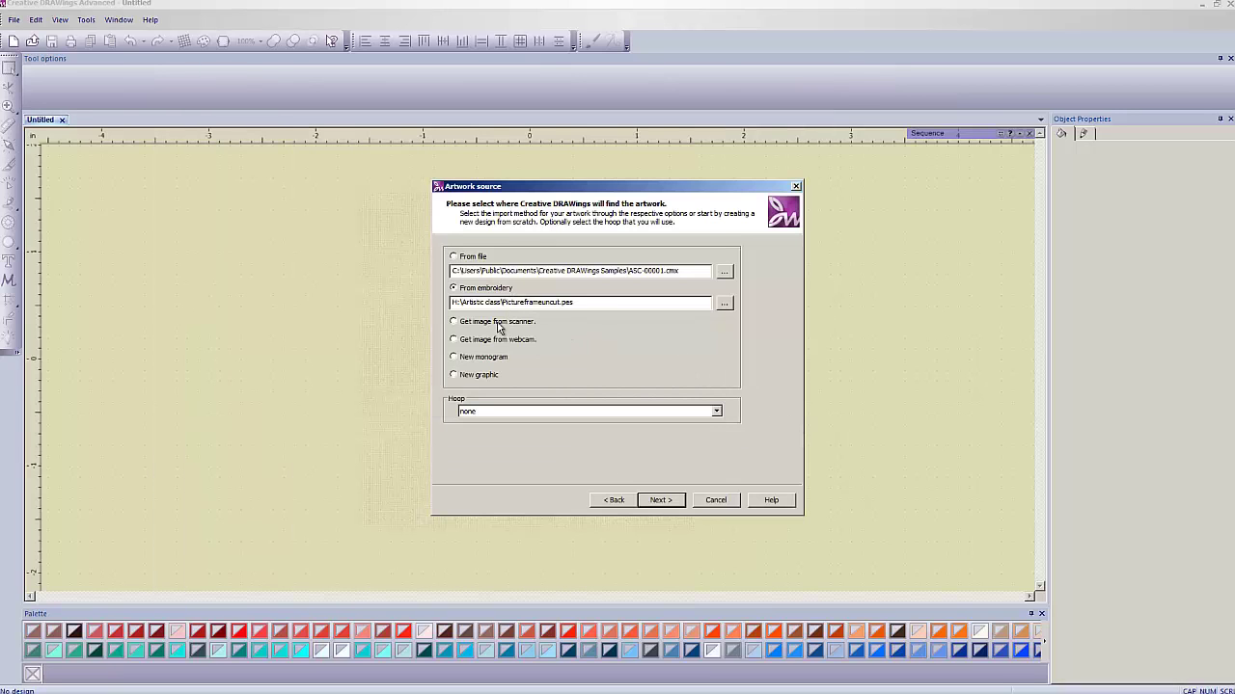
Select the Brother 180 x 130 hoop and move on to colour reduction.
click(480, 411)
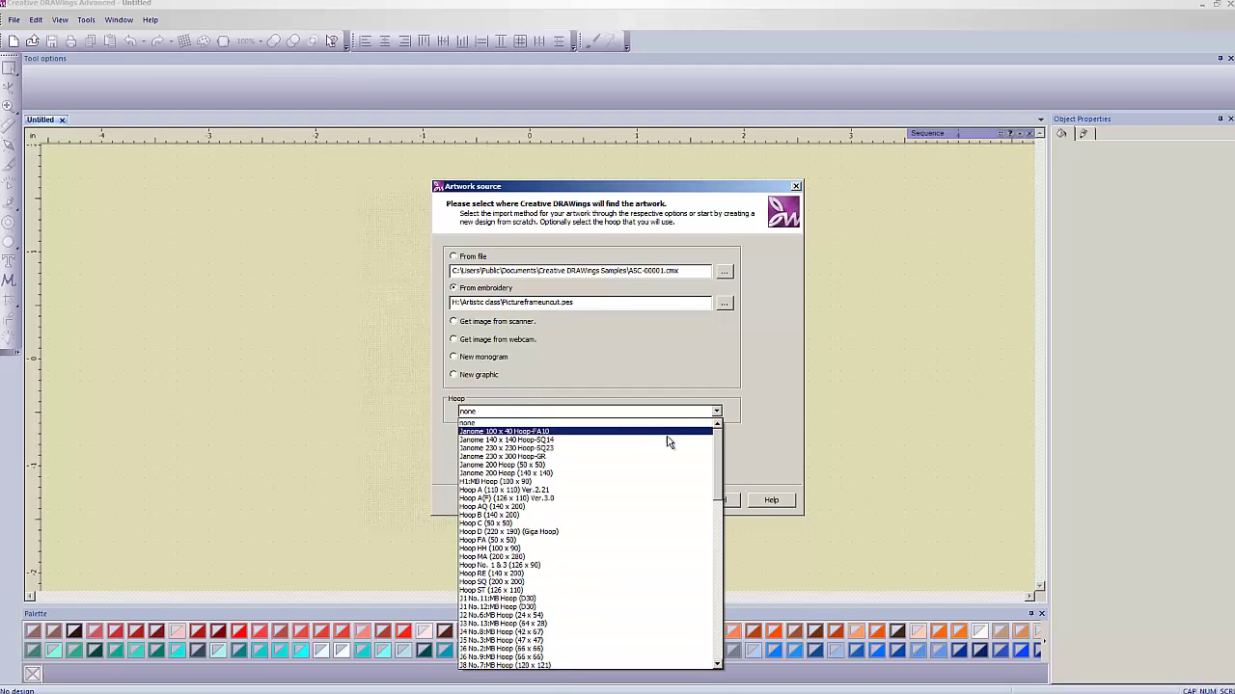
scroll(707, 516, down, 9)
scroll(707, 516, down, 5)
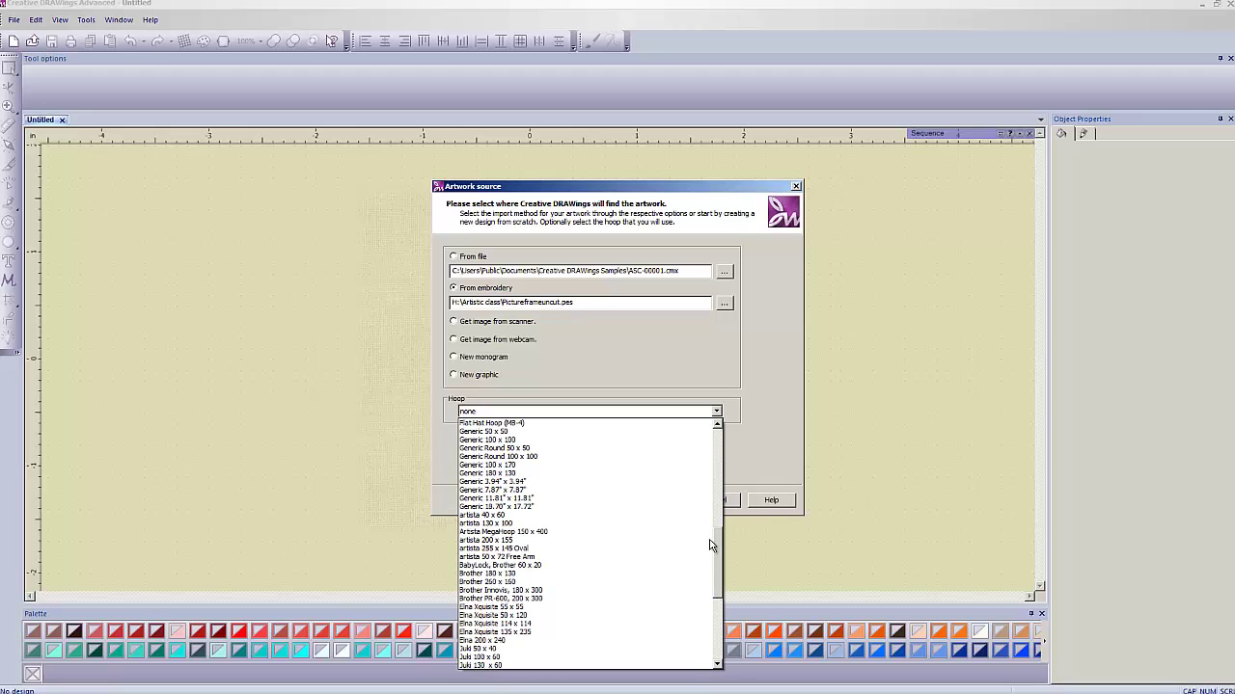
scroll(711, 550, down, 1)
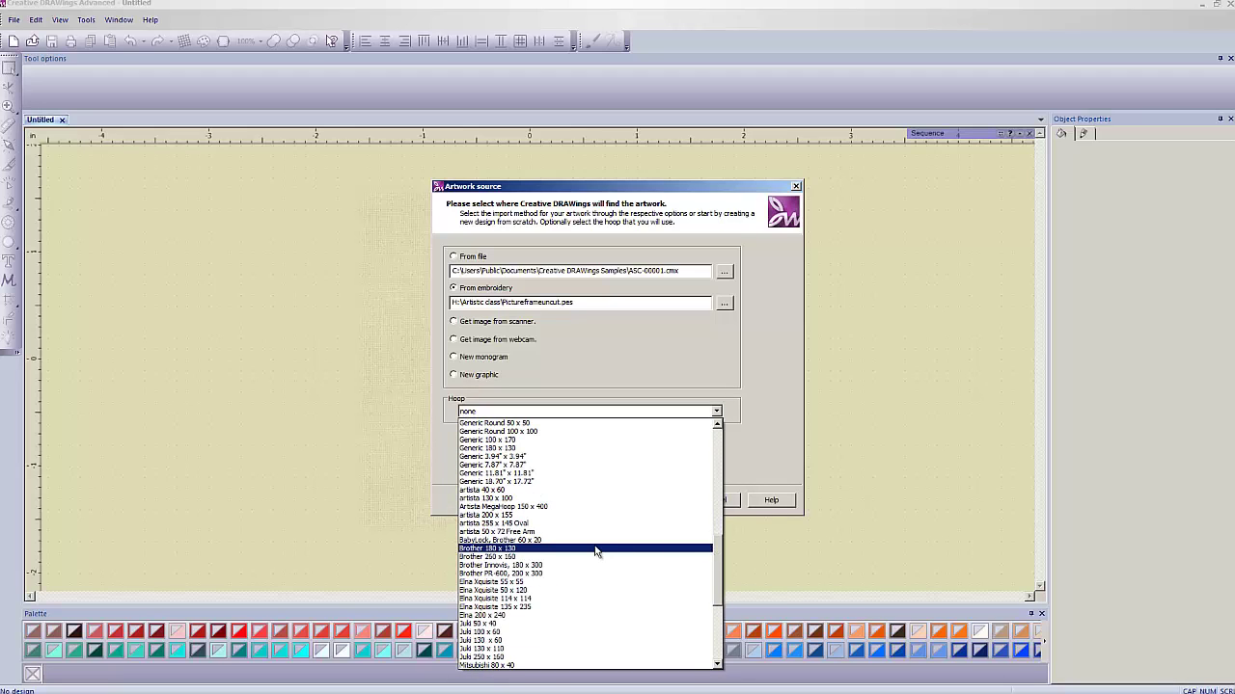
click(571, 551)
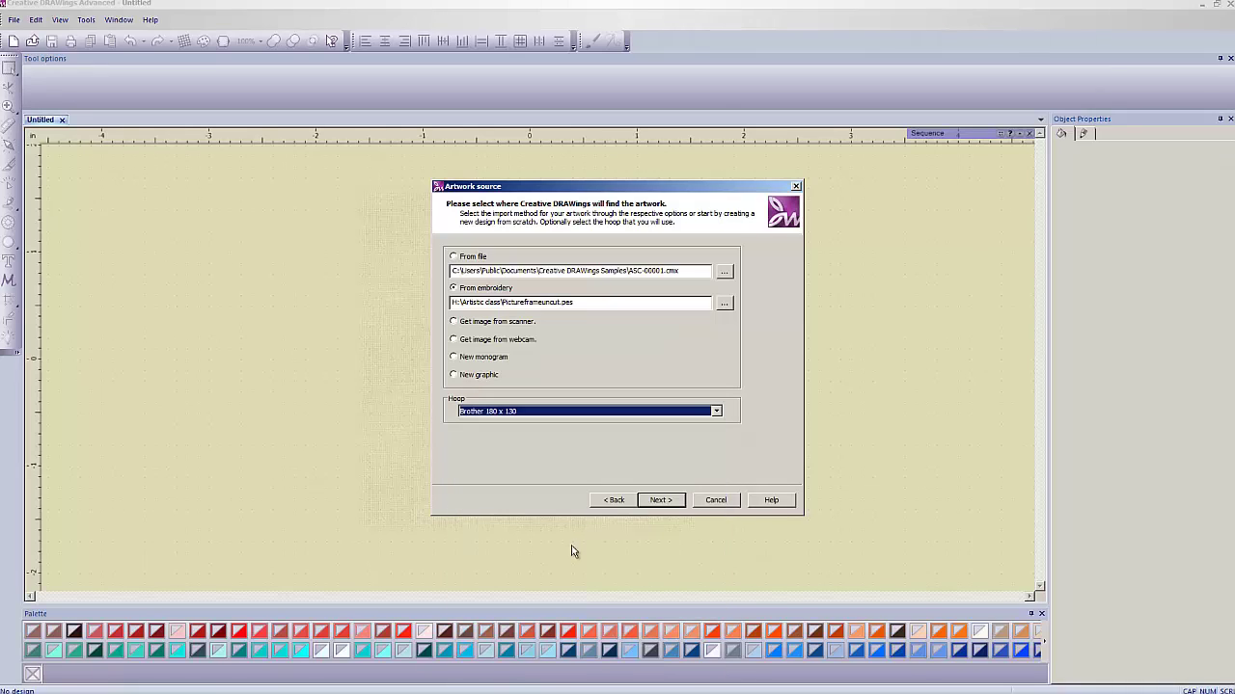
click(664, 503)
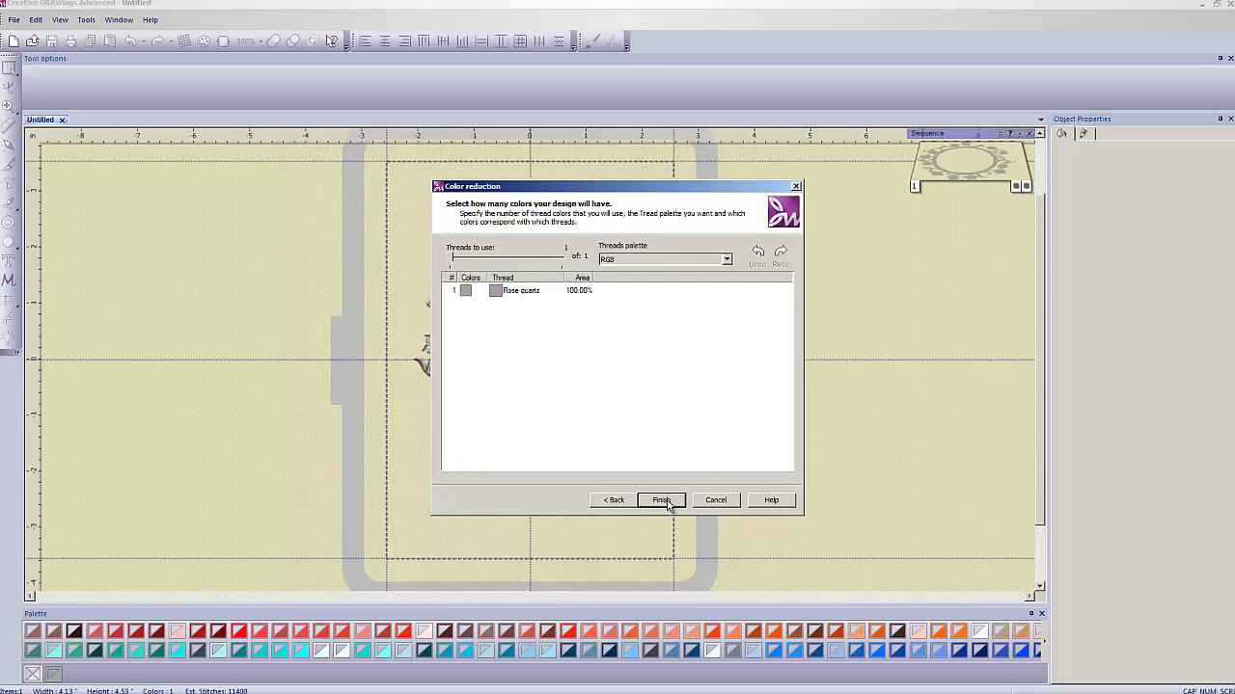
Finish the wizard with one Rose quartz colour, then deselect the loaded vine frame.
click(663, 502)
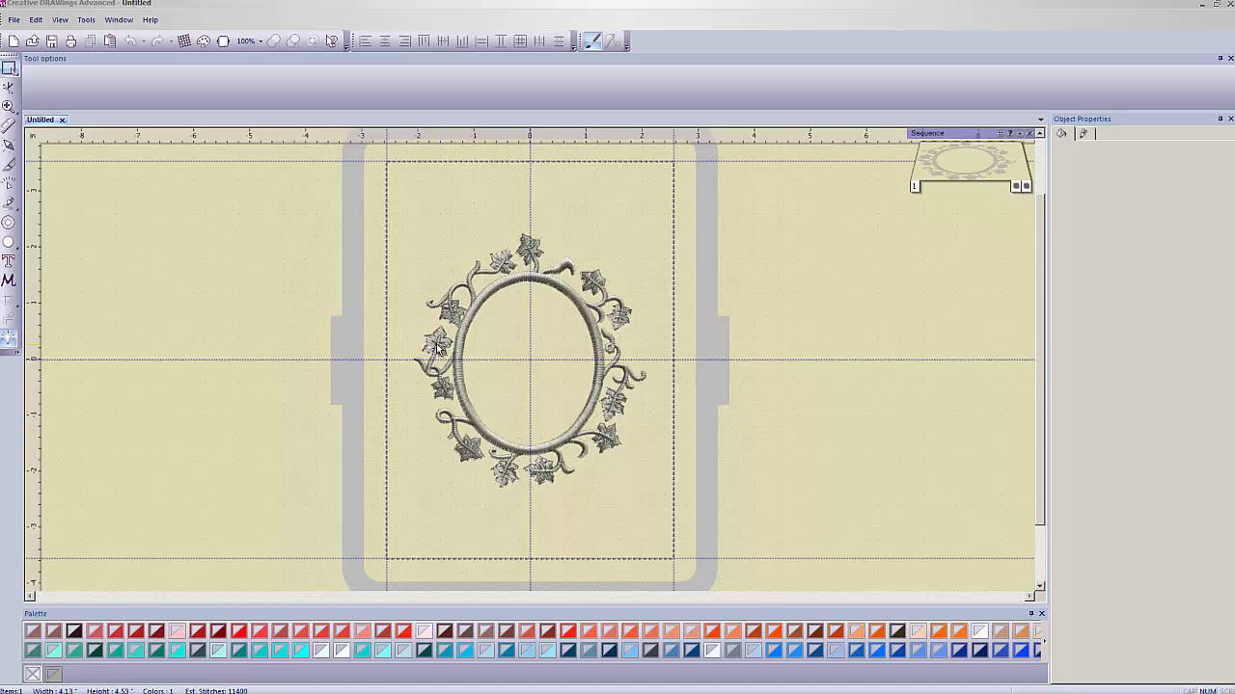
click(393, 309)
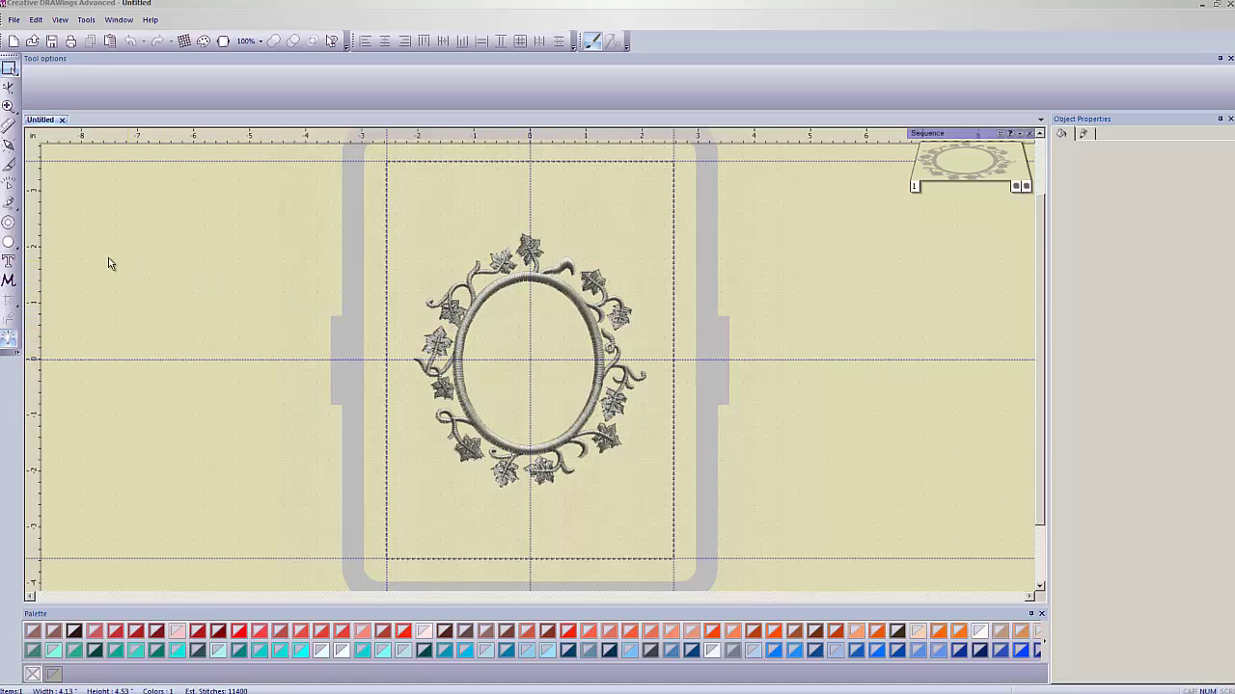
Draw a filled ellipse across the vine frame's inner opening.
click(20, 251)
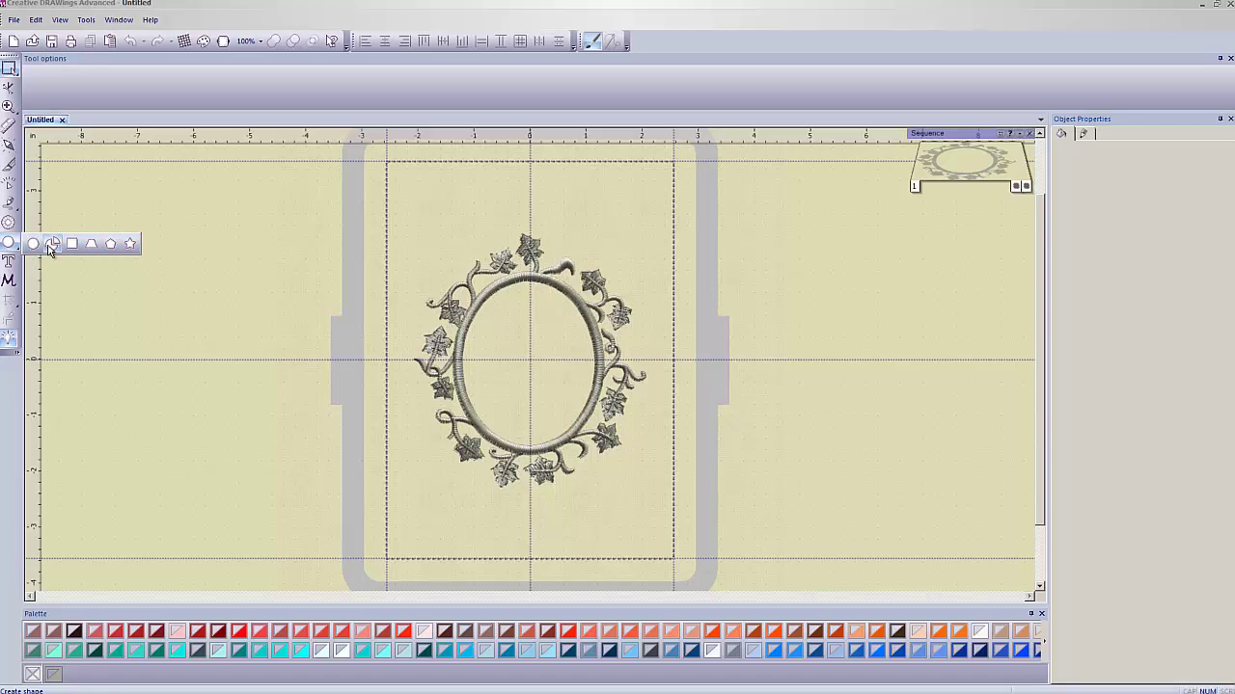
click(34, 245)
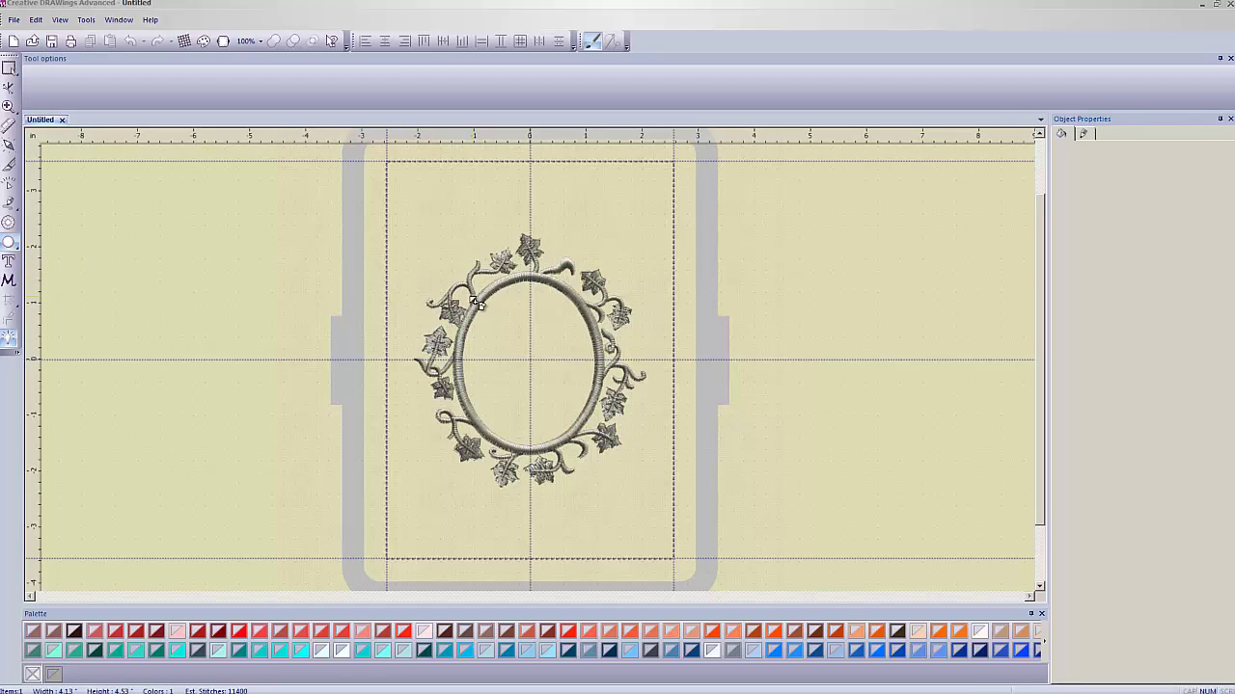
drag(460, 279, 606, 453)
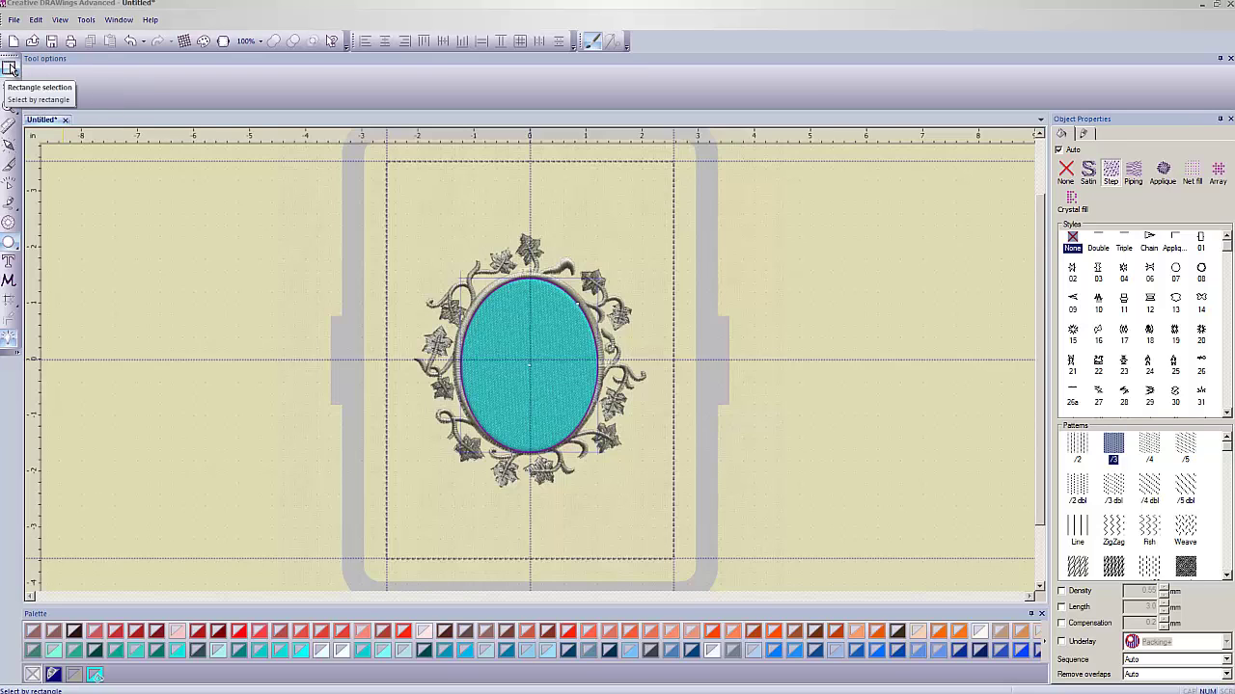
Nudge the oval's edge nodes to reach 2.549 wide by 3.100 tall, then deselect.
click(9, 68)
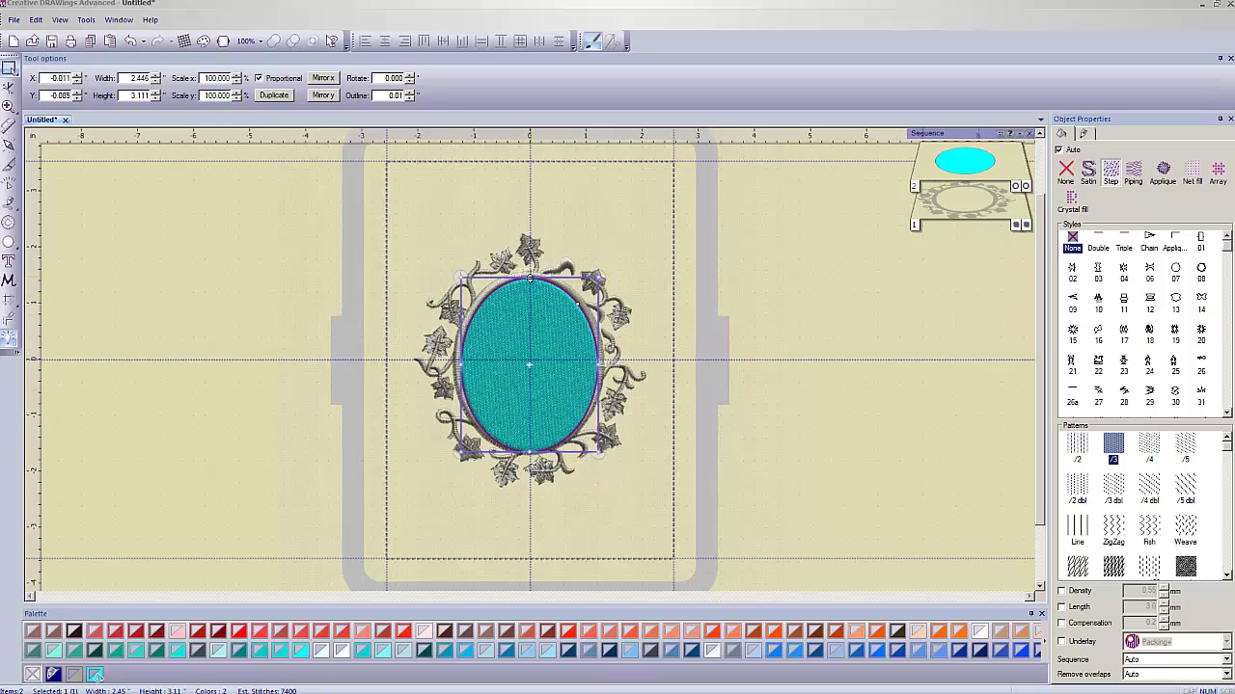
drag(530, 278, 530, 276)
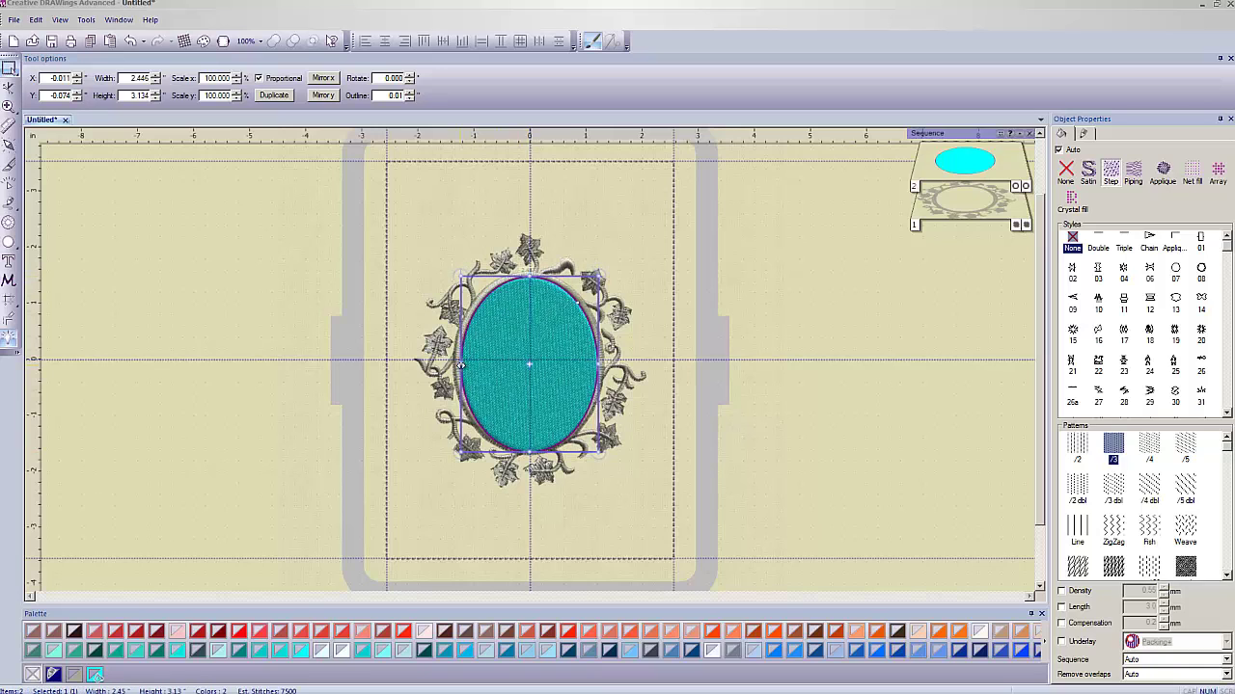
drag(459, 364, 456, 364)
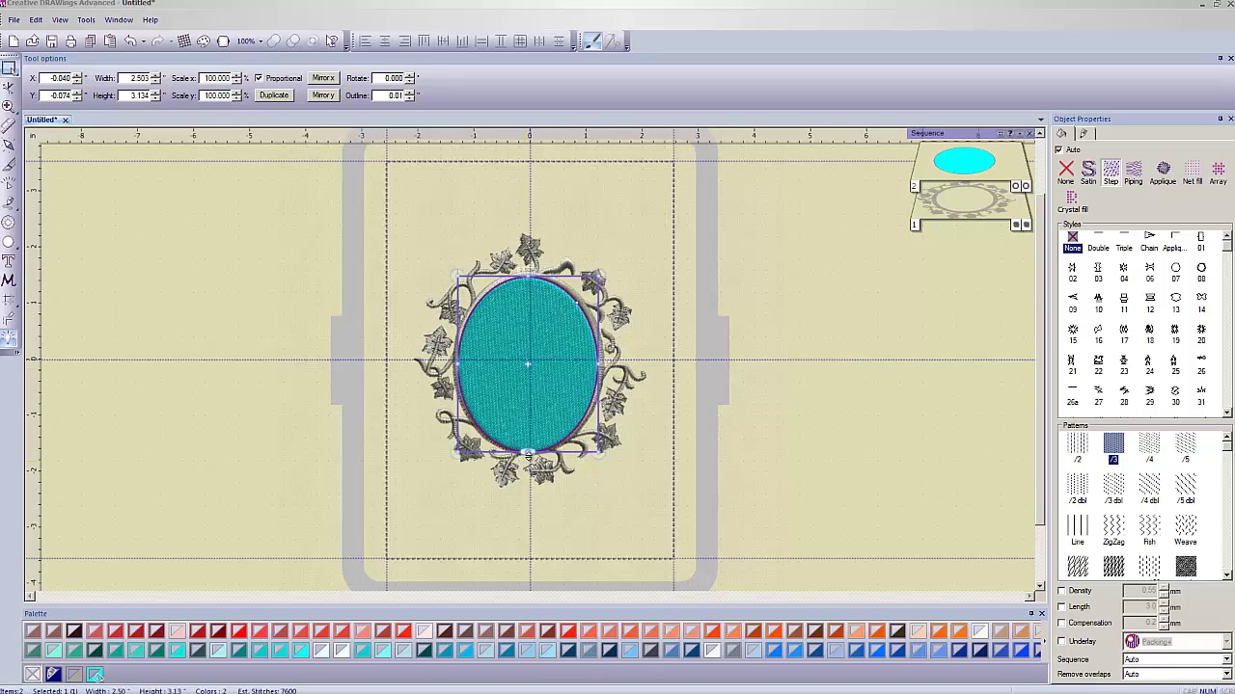
drag(529, 452, 528, 450)
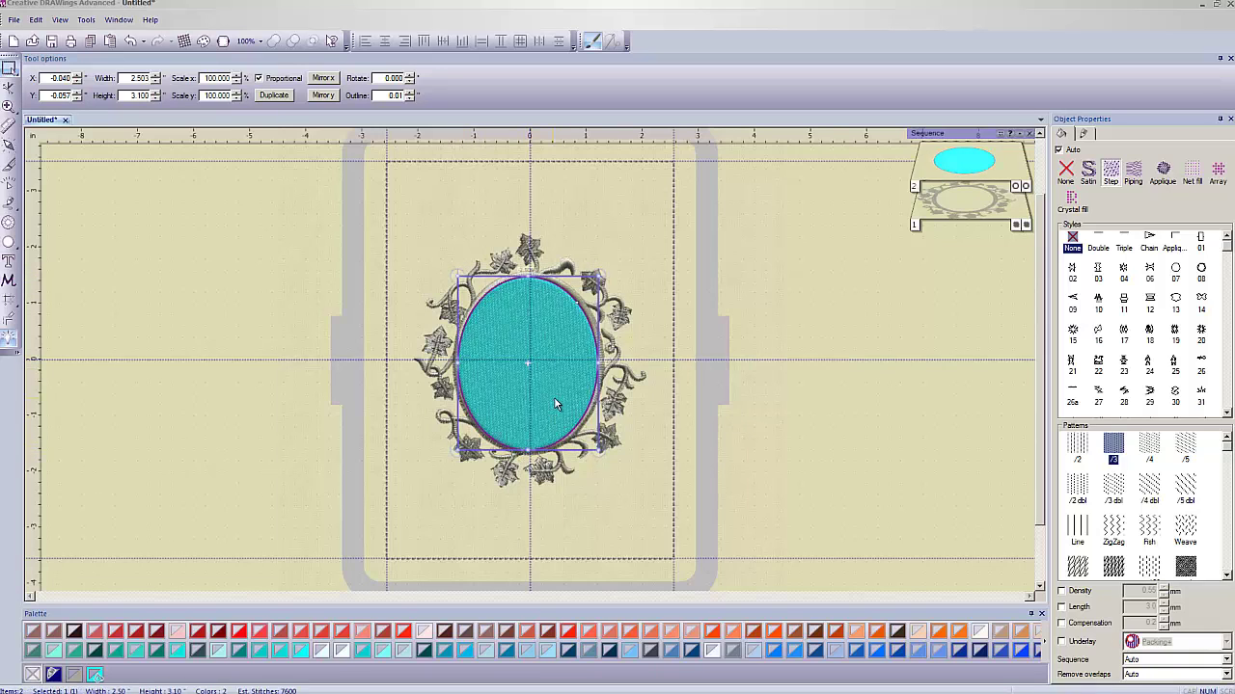
drag(599, 364, 601, 365)
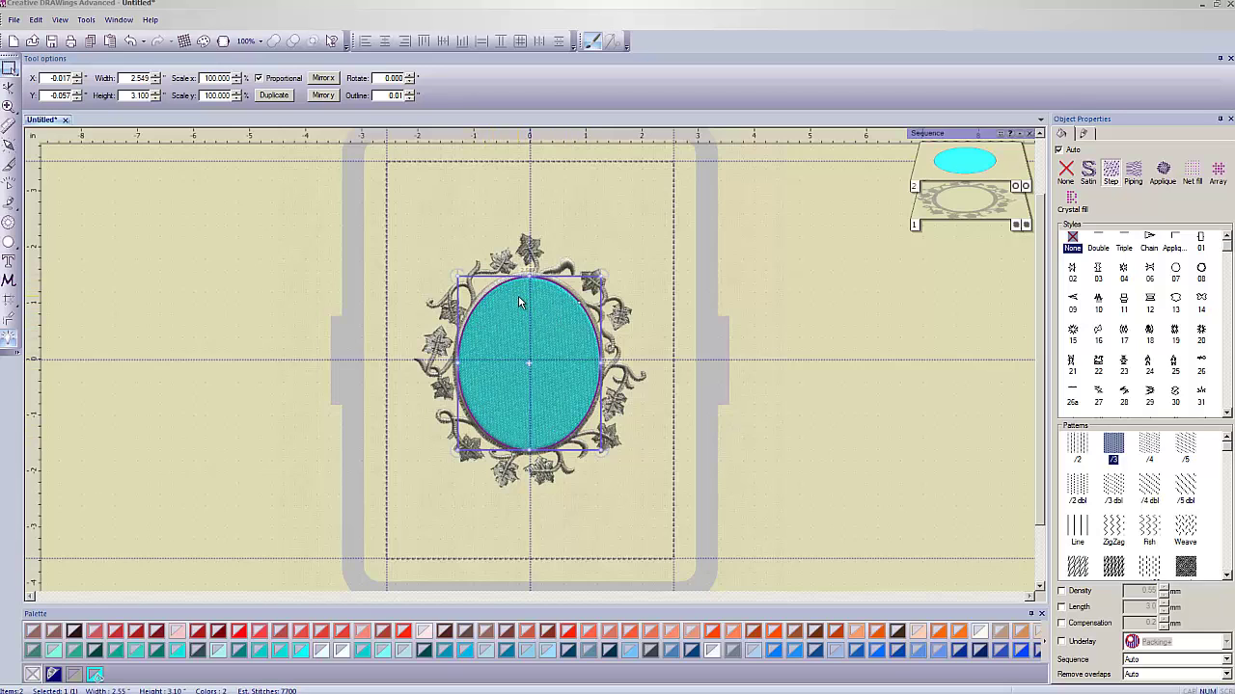
key(Escape)
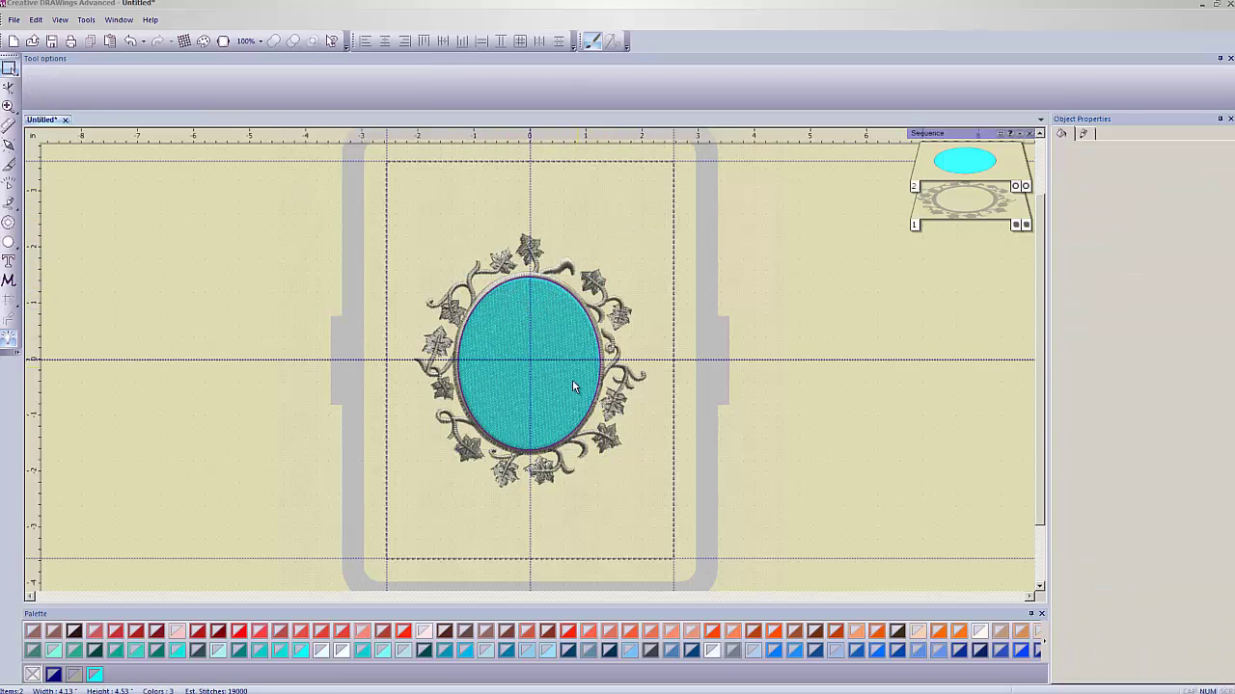
Give the inner oval a Running stitch outline and a Step fill.
click(524, 342)
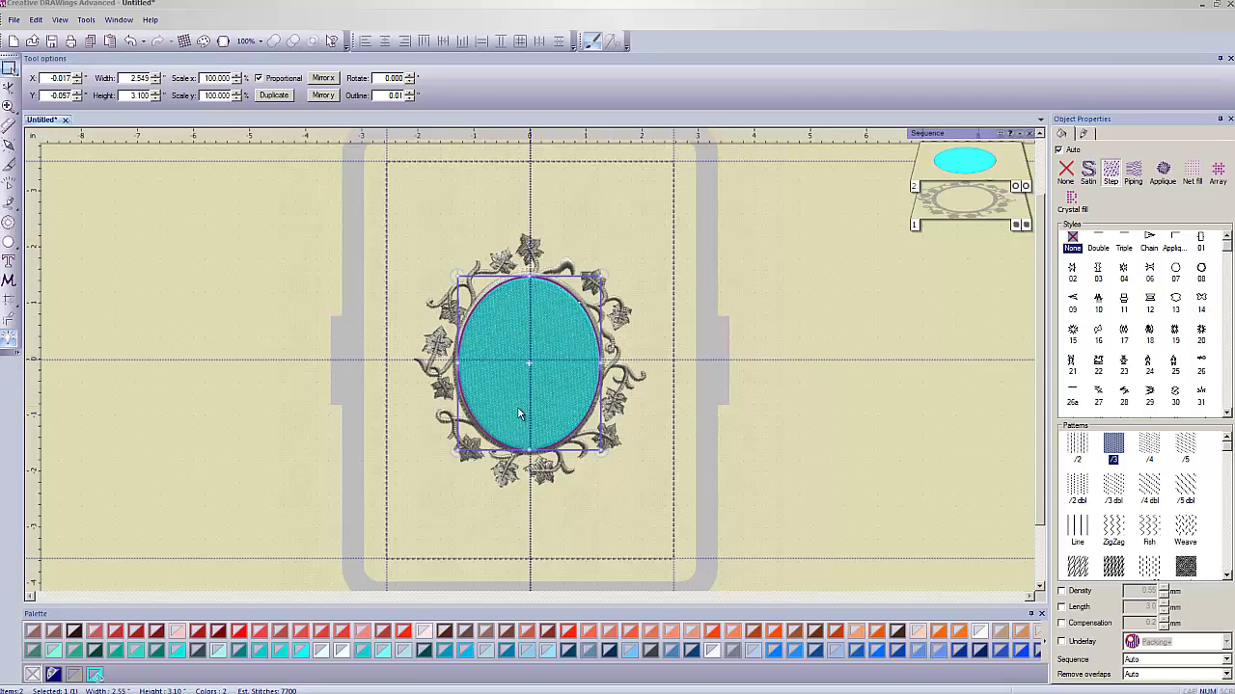
click(1085, 136)
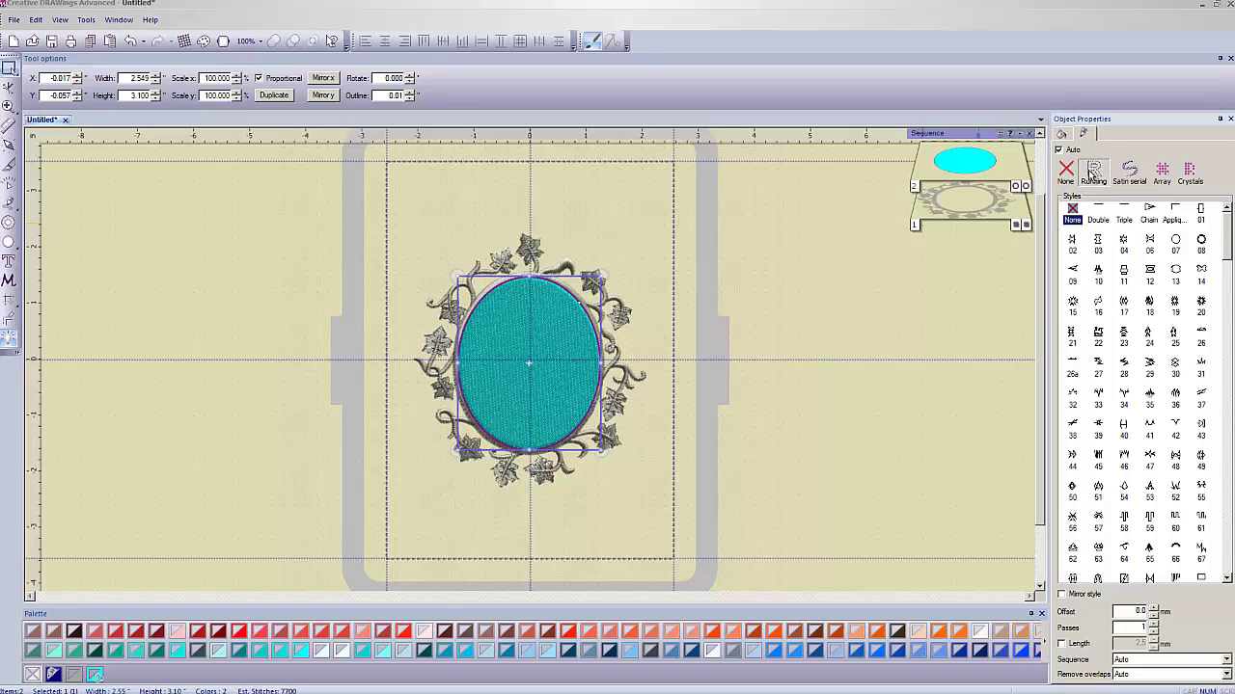
click(1095, 174)
click(1061, 136)
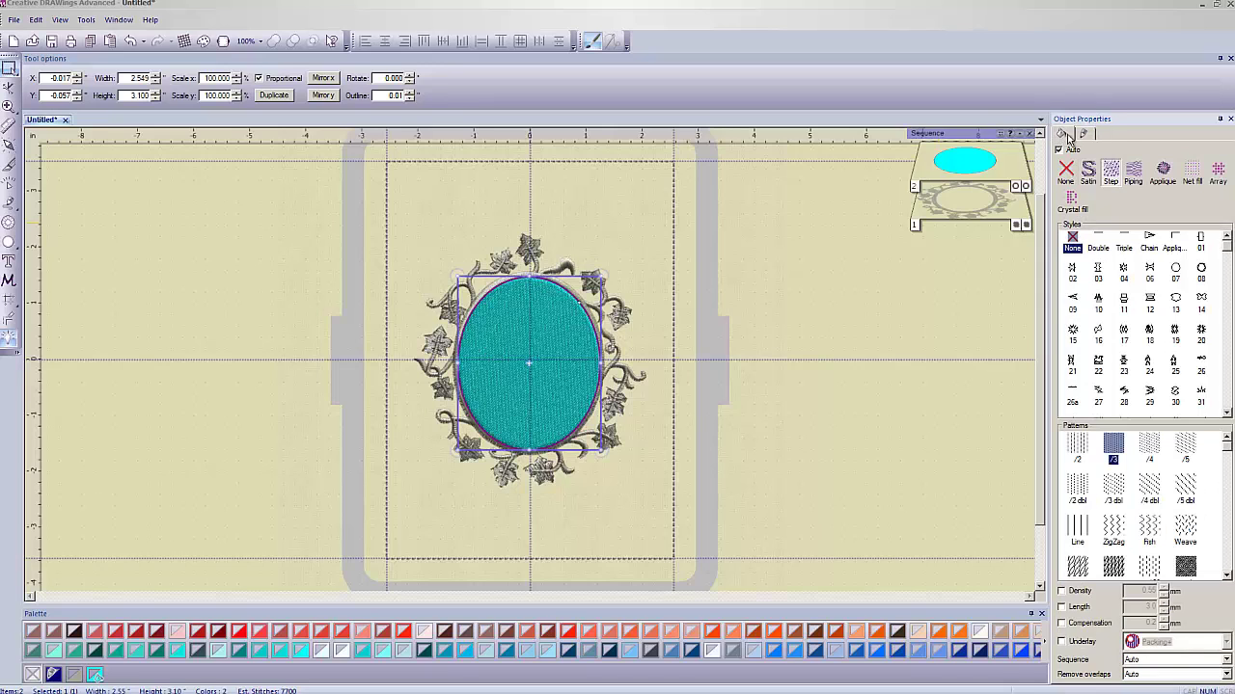
click(1112, 177)
Set the oval's fill to None and zoom in to check its outline against the frame.
click(1066, 174)
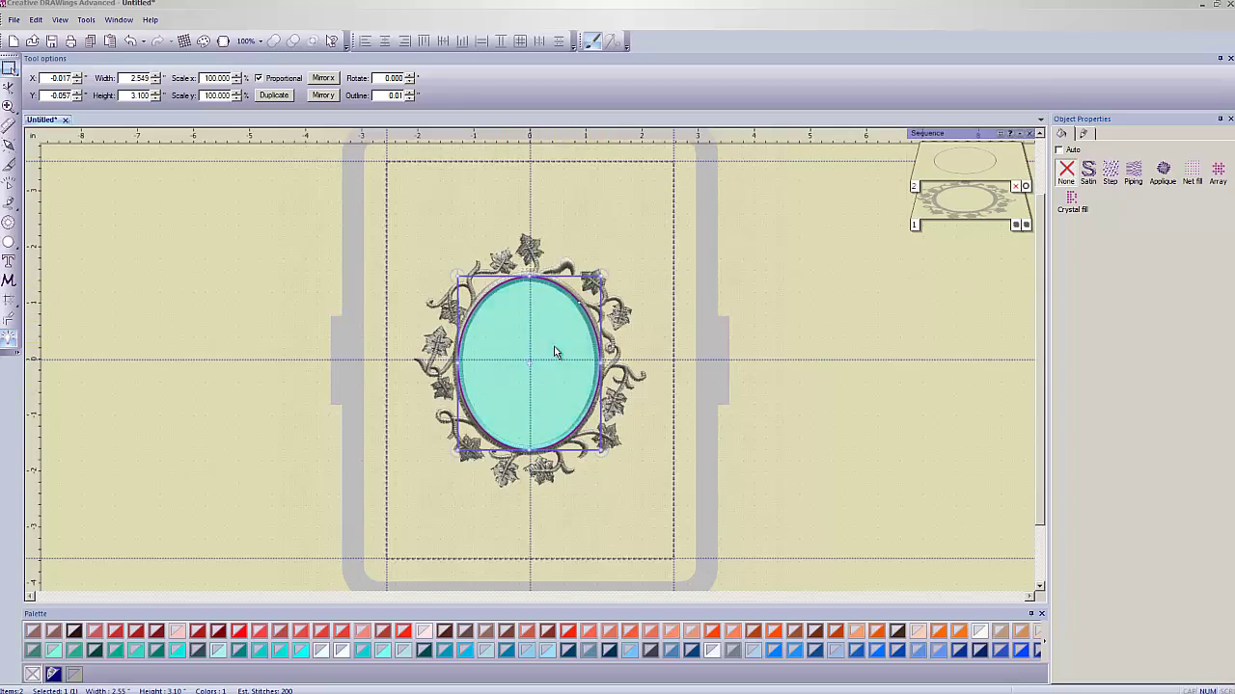
scroll(518, 359, up, 1)
scroll(518, 359, up, 5)
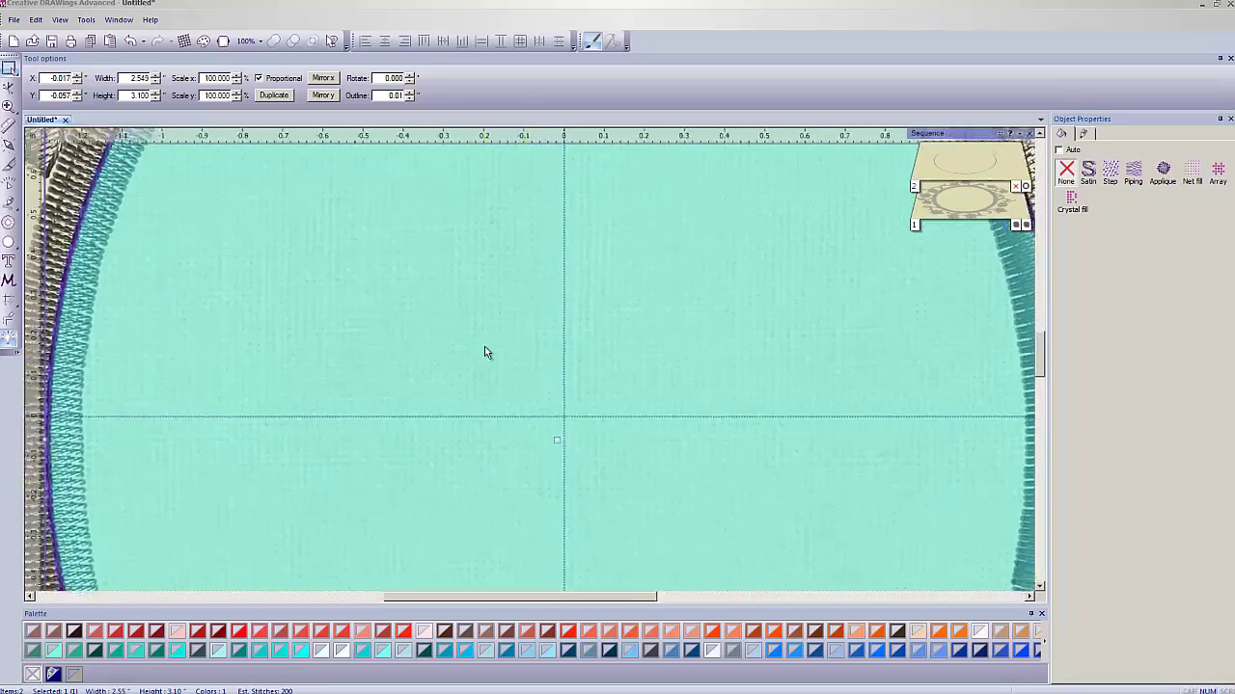
scroll(485, 352, down, 5)
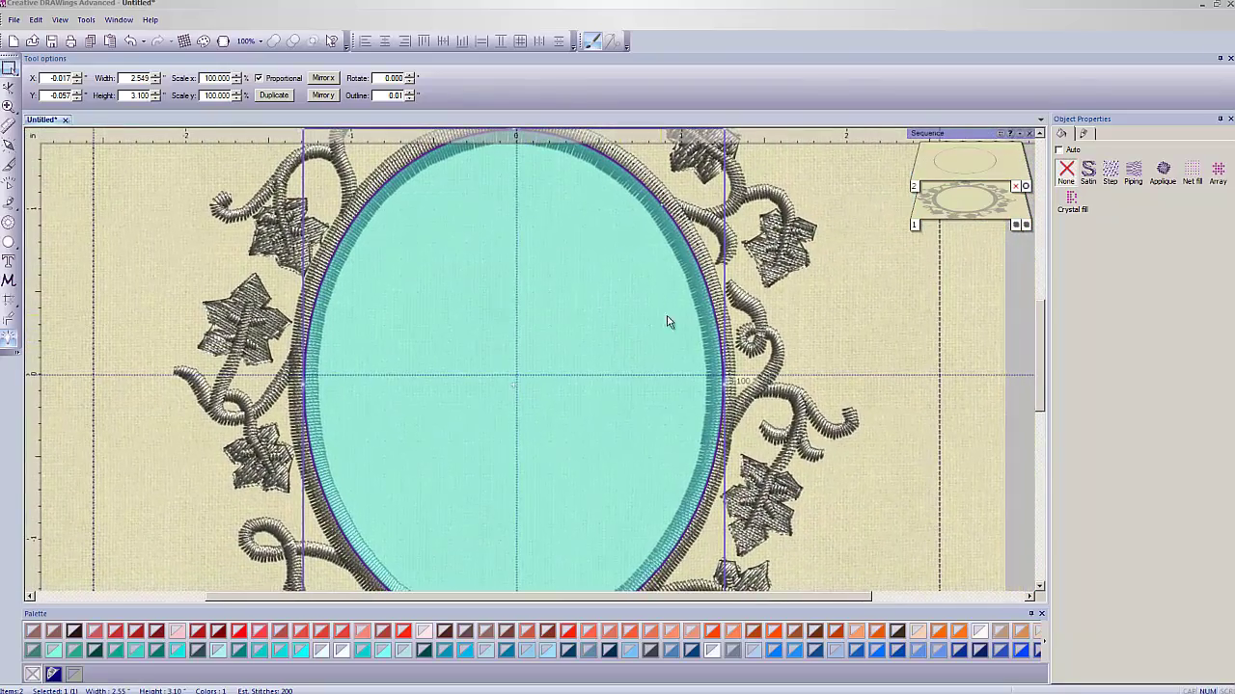
scroll(715, 327, up, 4)
scroll(716, 337, up, 2)
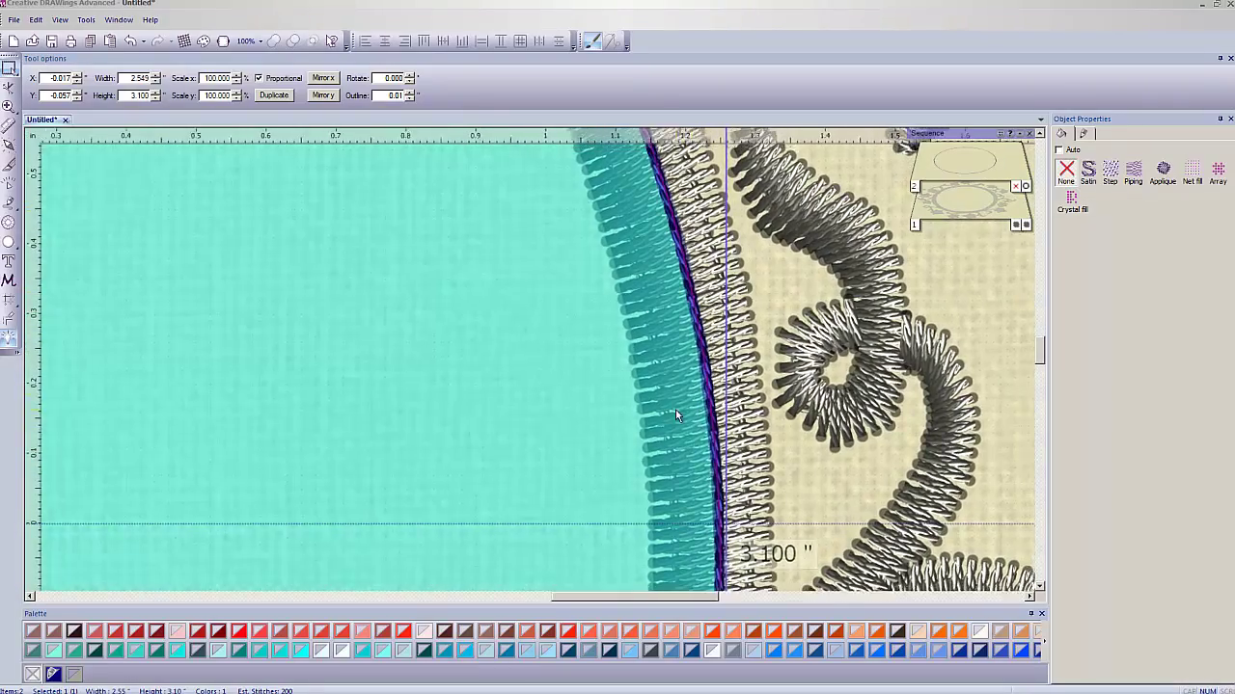
scroll(637, 395, down, 2)
scroll(597, 386, down, 4)
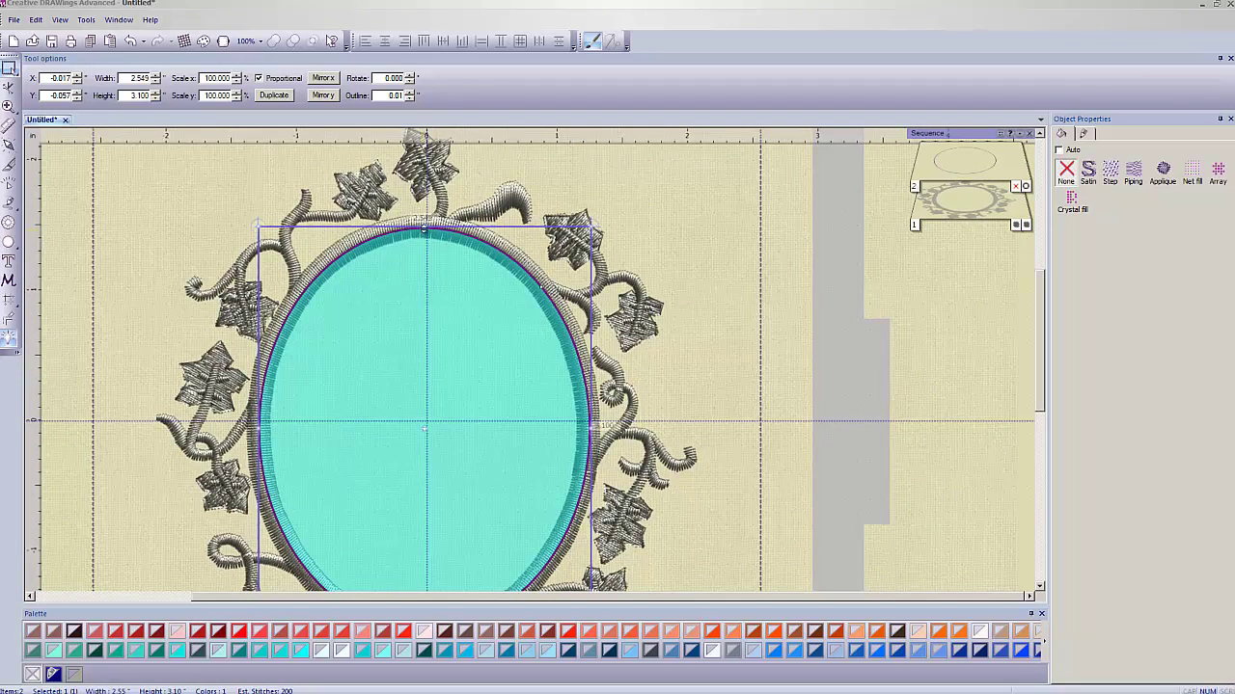
right_click(976, 309)
click(1041, 285)
scroll(1040, 285, down, 1)
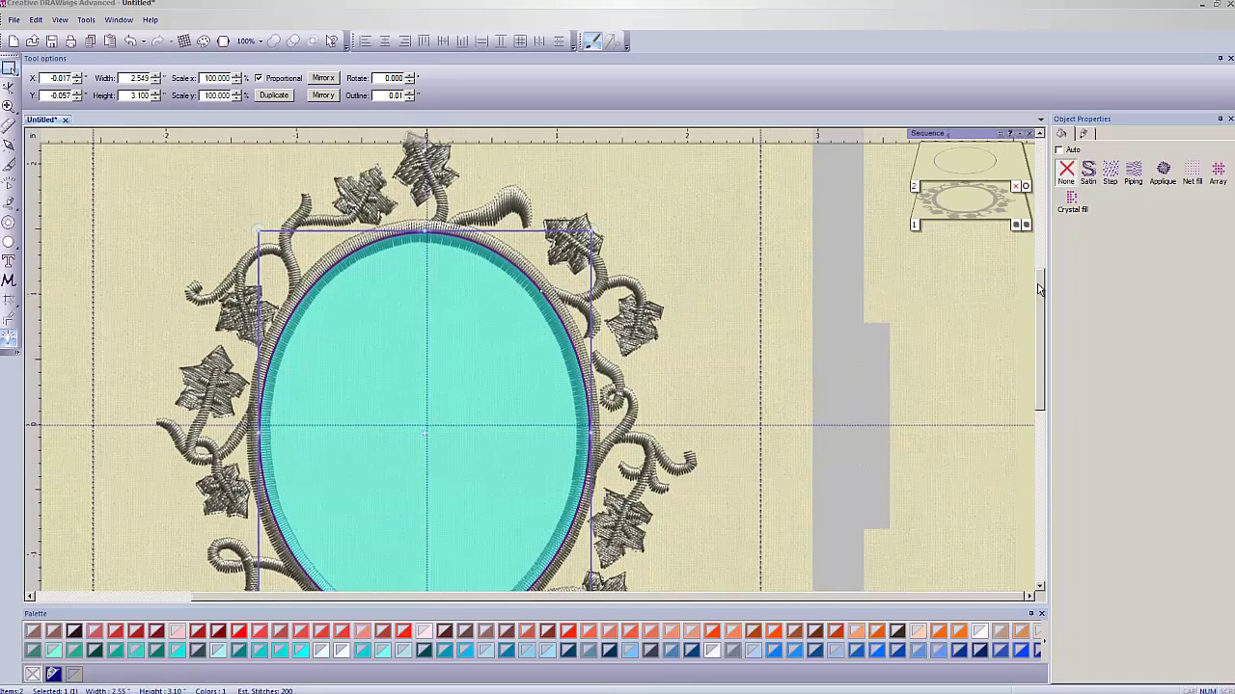
drag(468, 598, 411, 598)
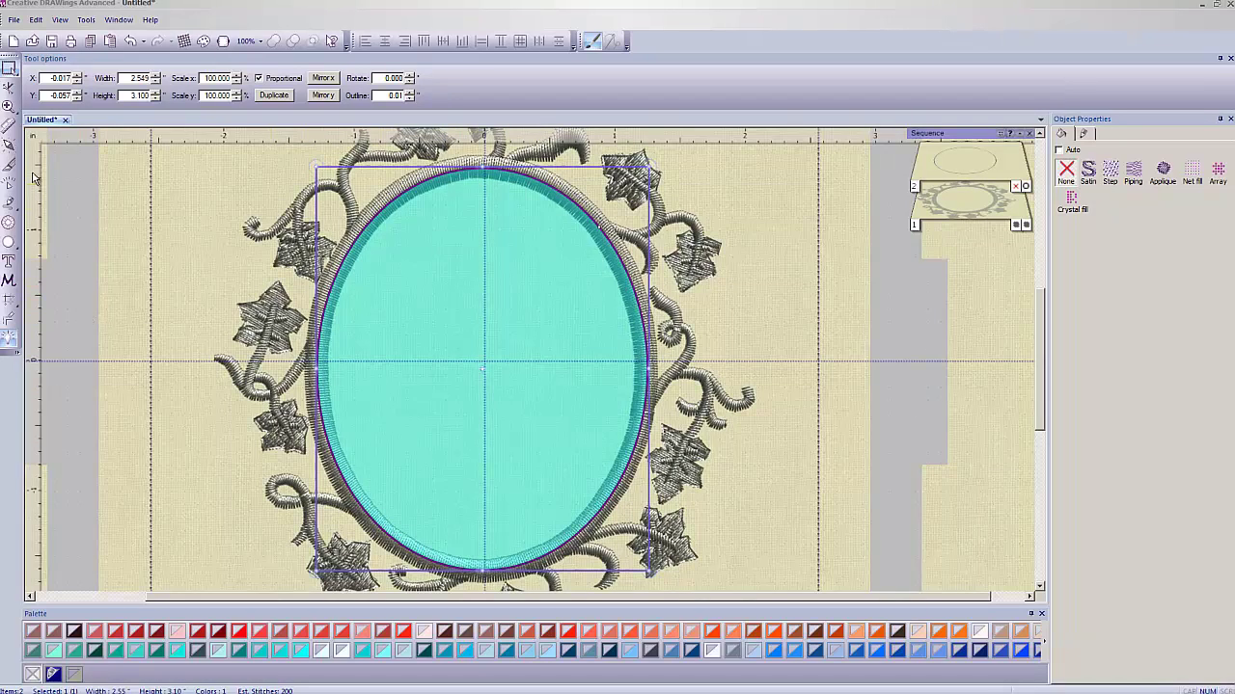
Open the Autoborder settings for the selected inner oval.
click(10, 328)
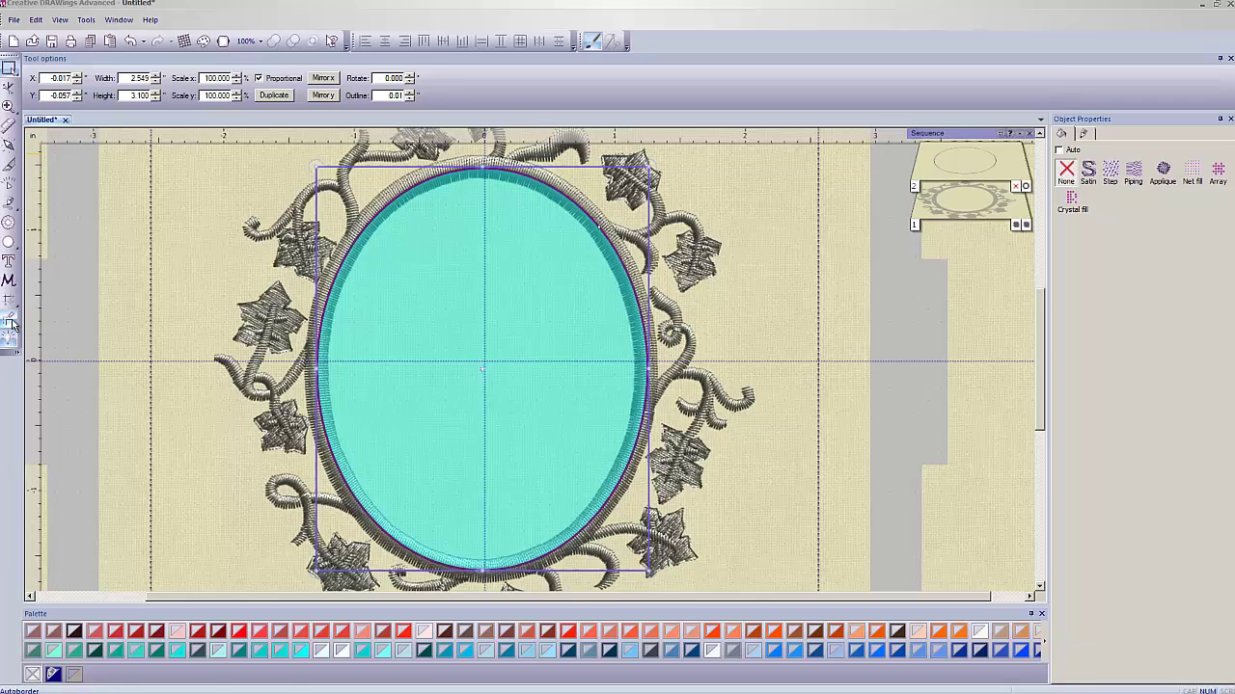
click(12, 328)
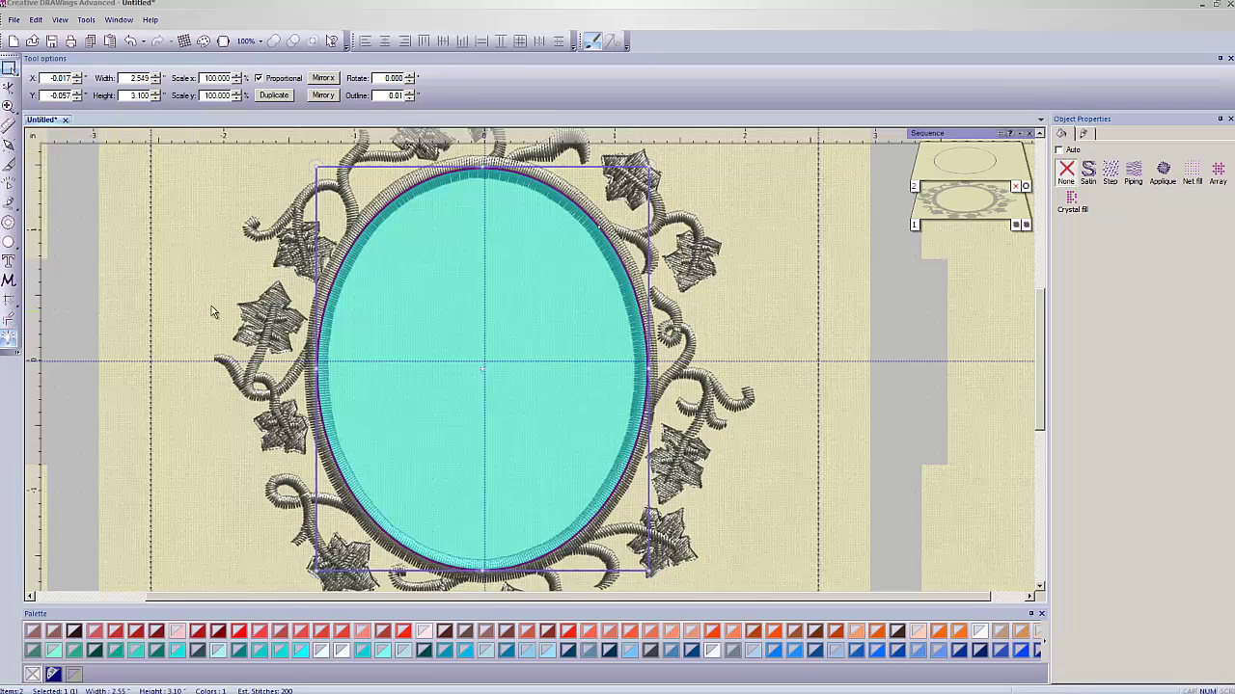
right_click(340, 274)
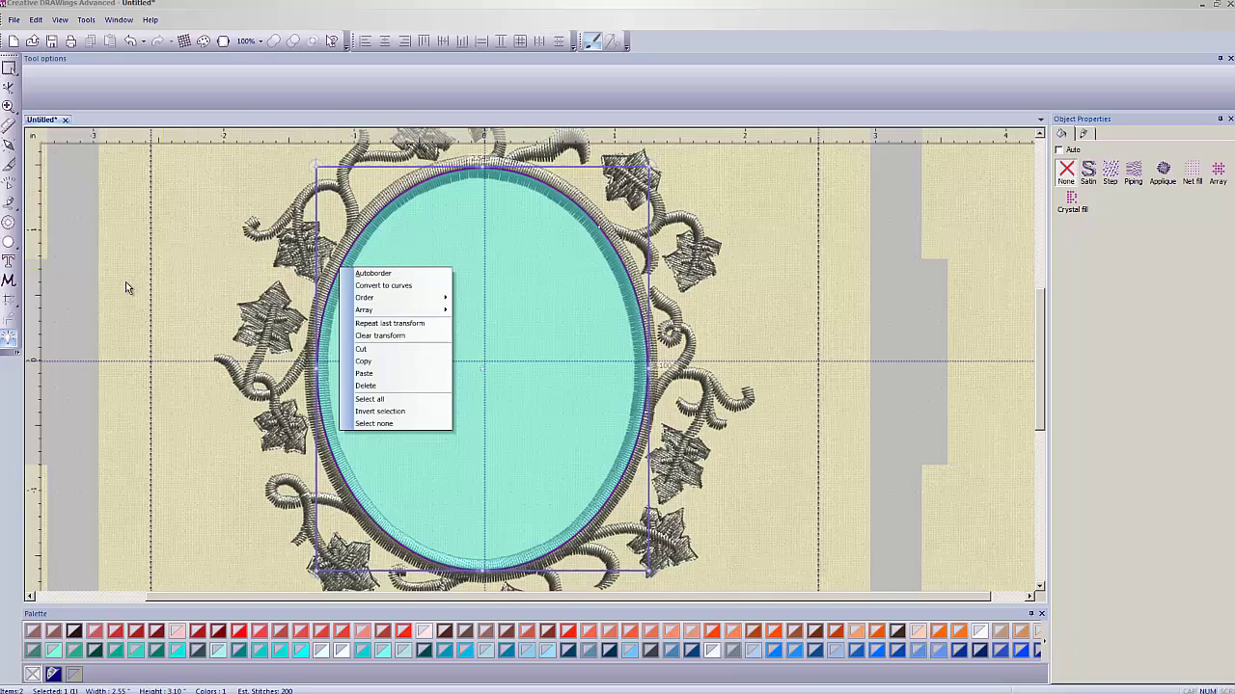
click(71, 302)
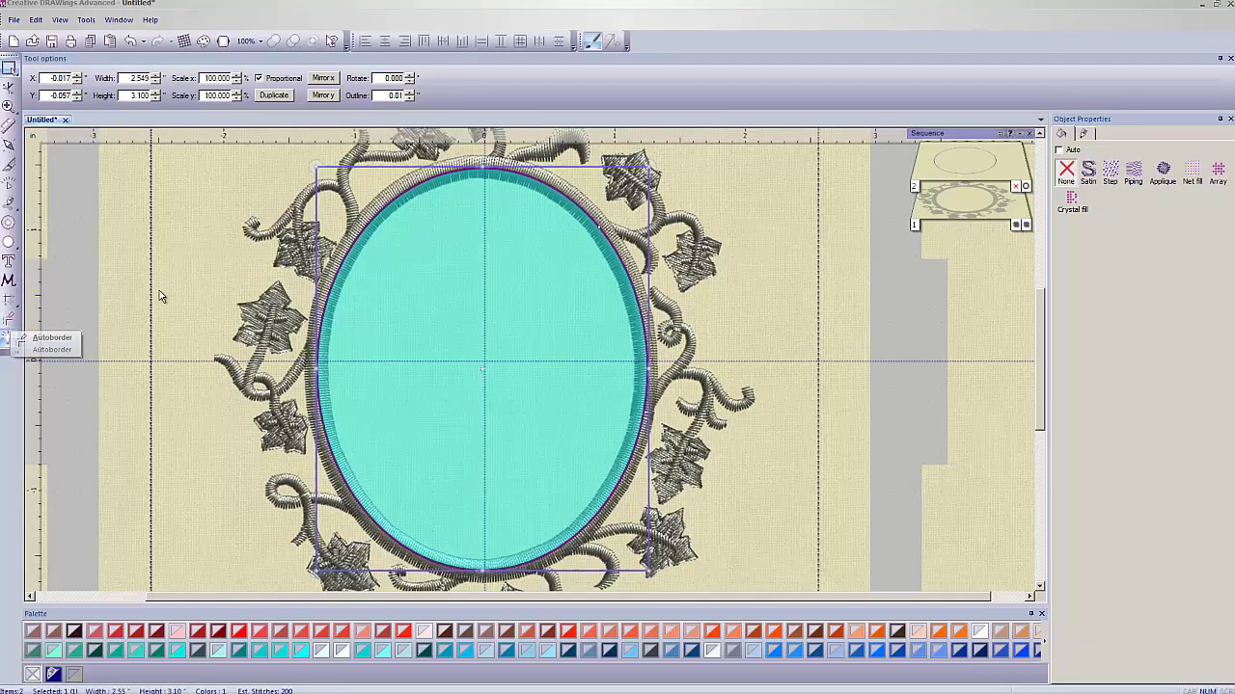
Create an outside Running-stitch autoborder at 1 mm distance around the inner oval.
click(7, 336)
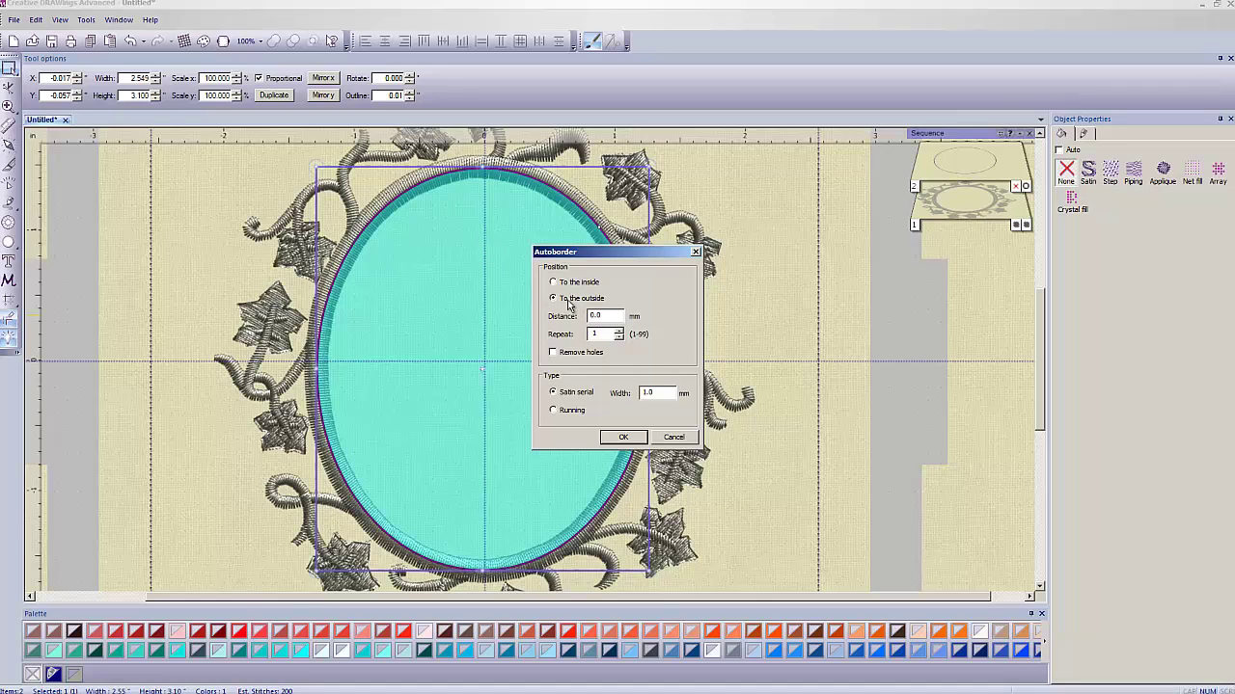
double_click(608, 316)
text(1)
click(569, 412)
click(625, 439)
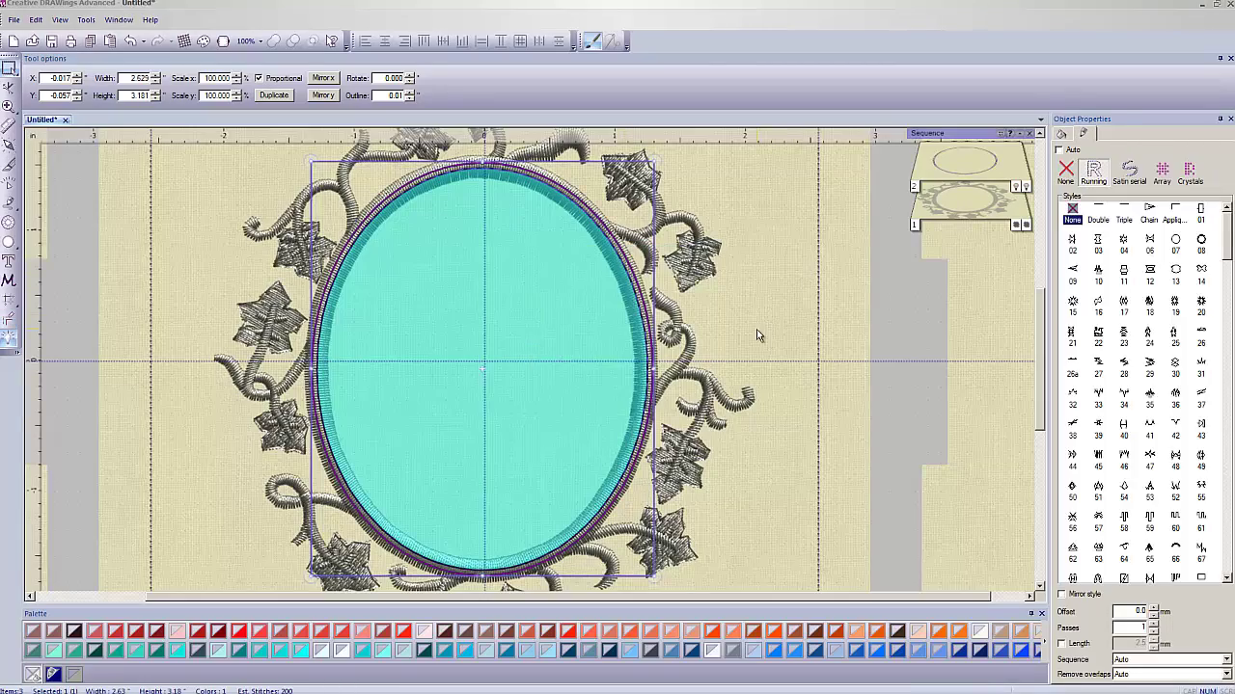
scroll(646, 302, up, 6)
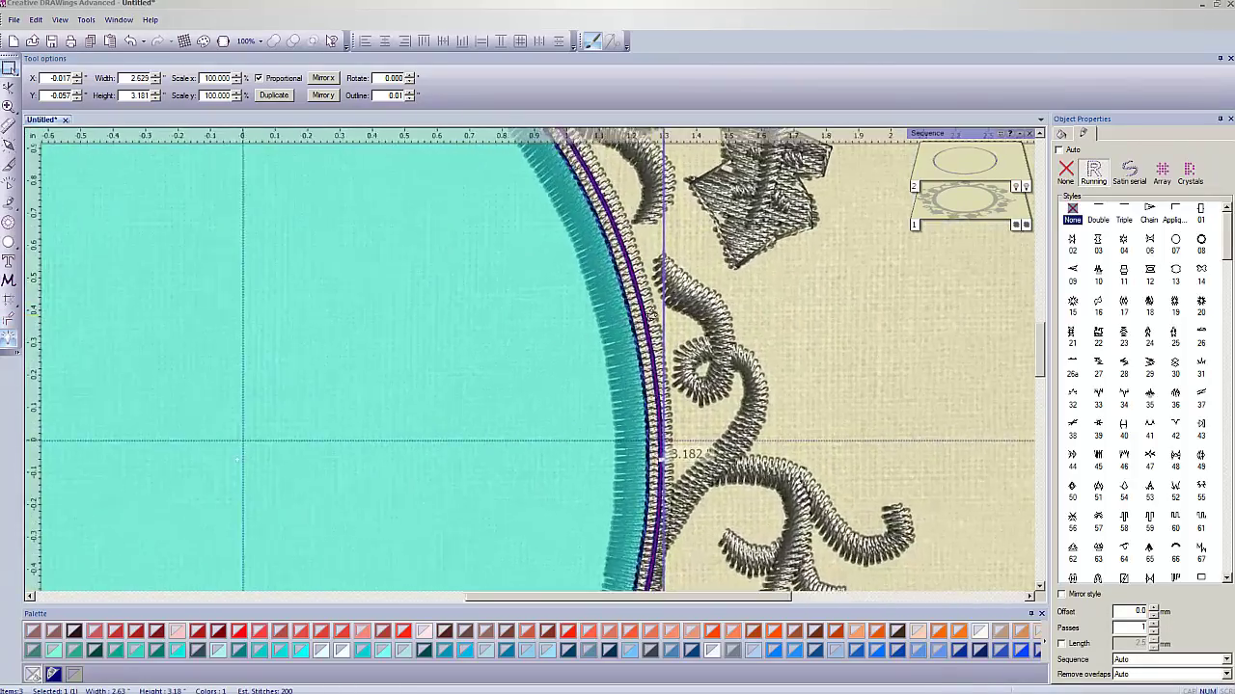
scroll(624, 253, down, 2)
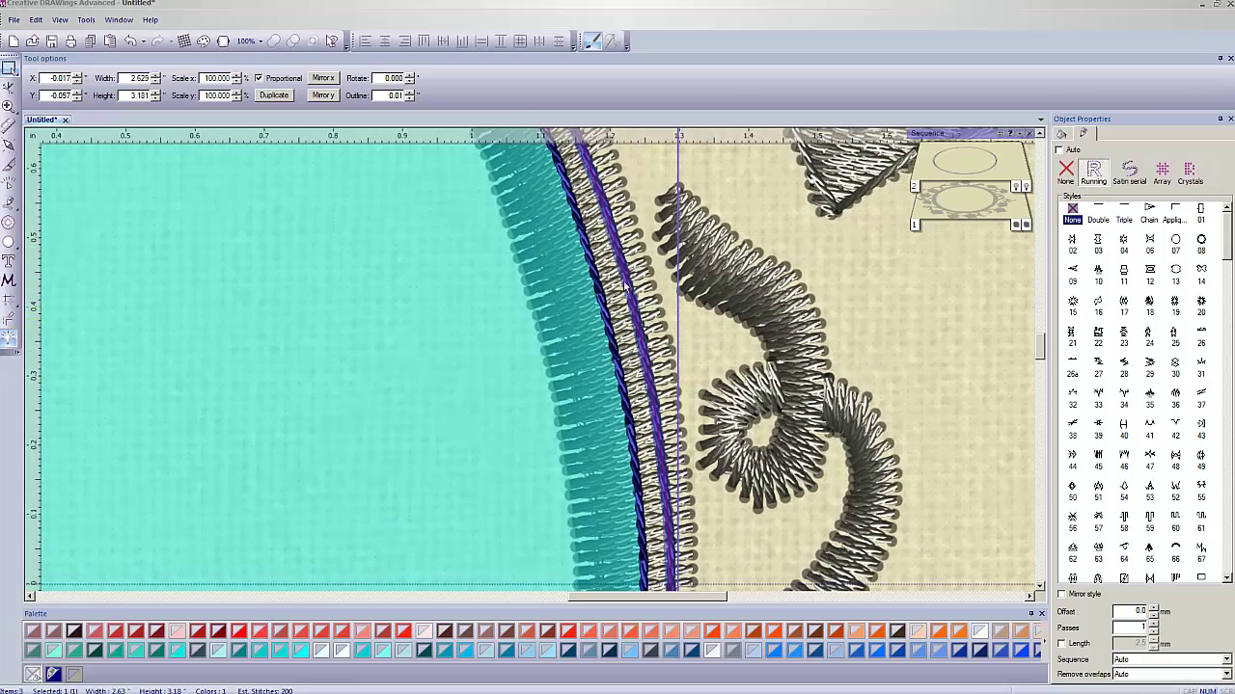
scroll(588, 351, down, 2)
scroll(588, 351, down, 4)
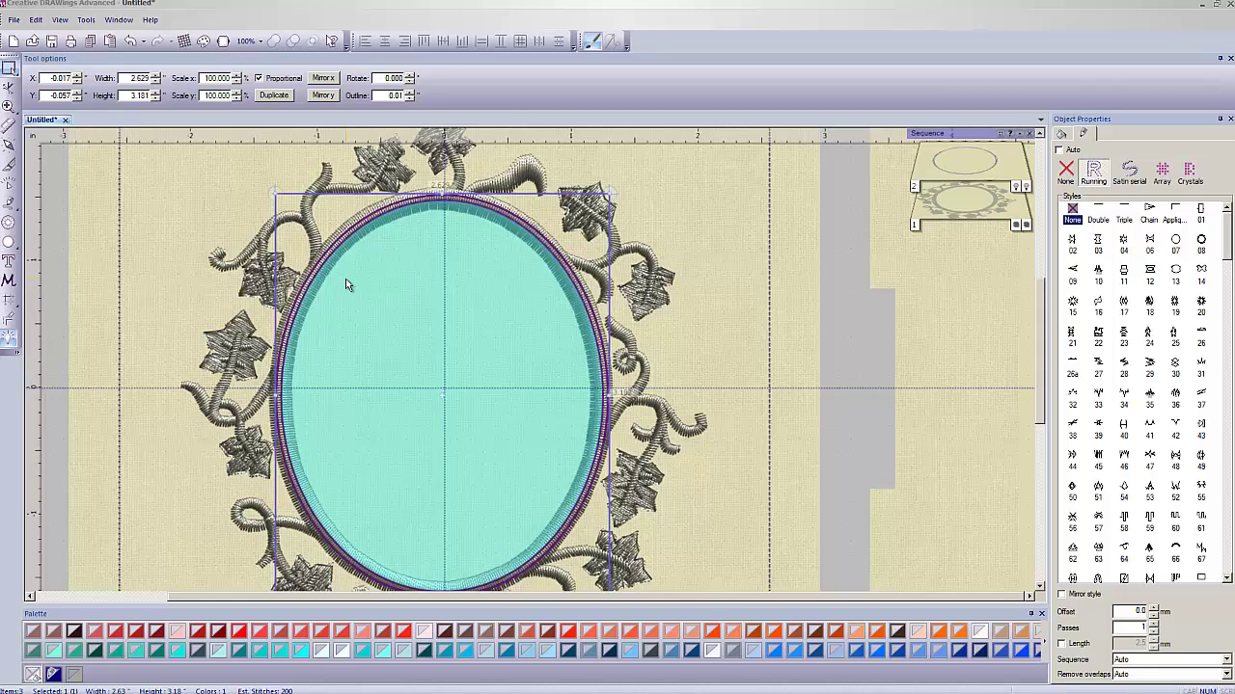
Export the oval vine frame design to the Wings Modular editor with File > Export > To Editor.
click(14, 21)
mouse_move(63, 158)
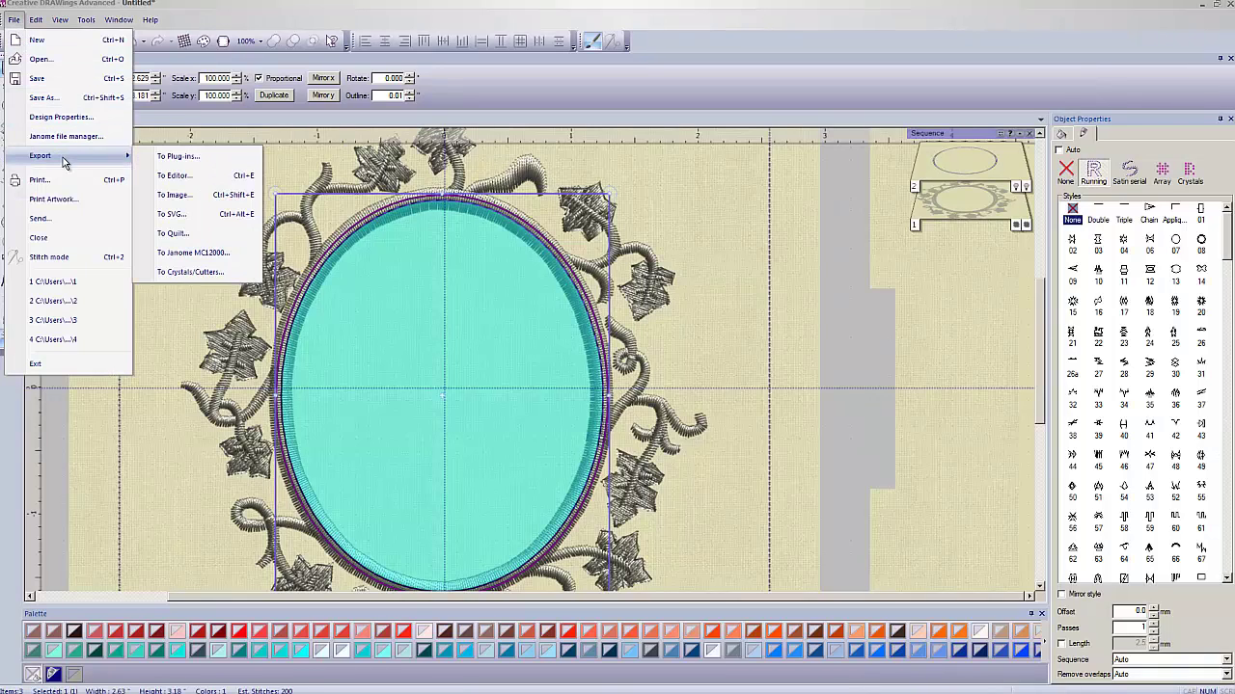
click(174, 177)
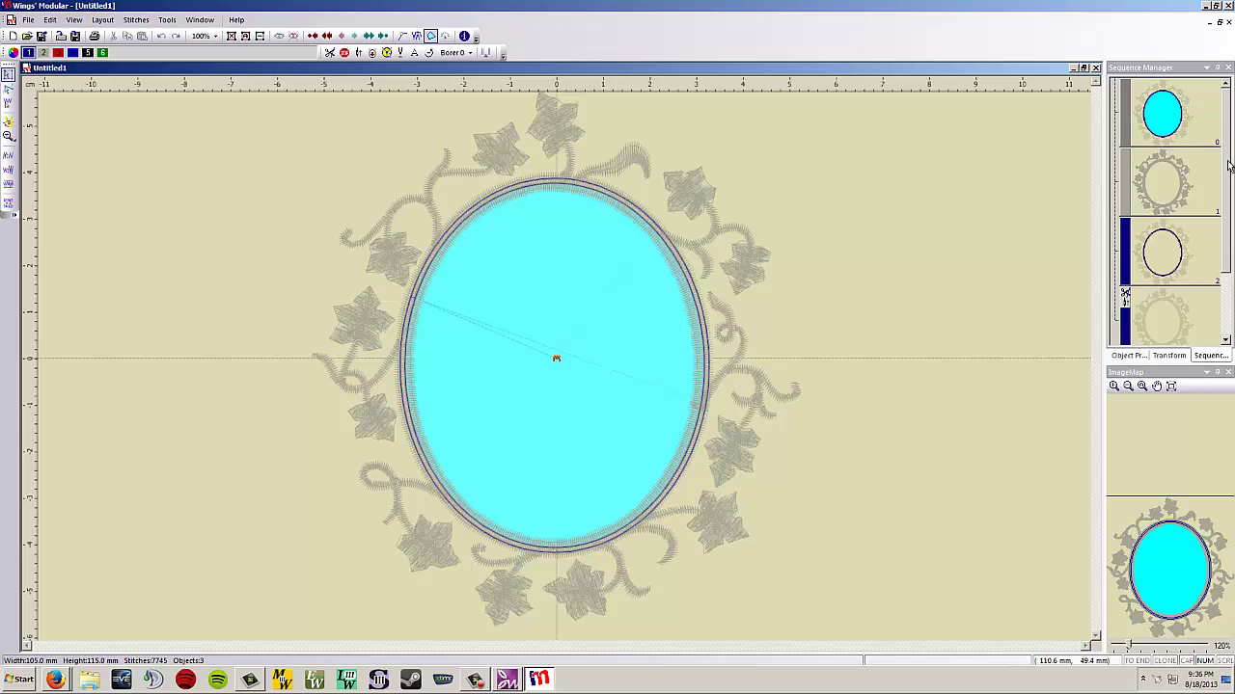
drag(1226, 170, 1224, 232)
scroll(1225, 231, up, 1)
drag(1225, 170, 1203, 203)
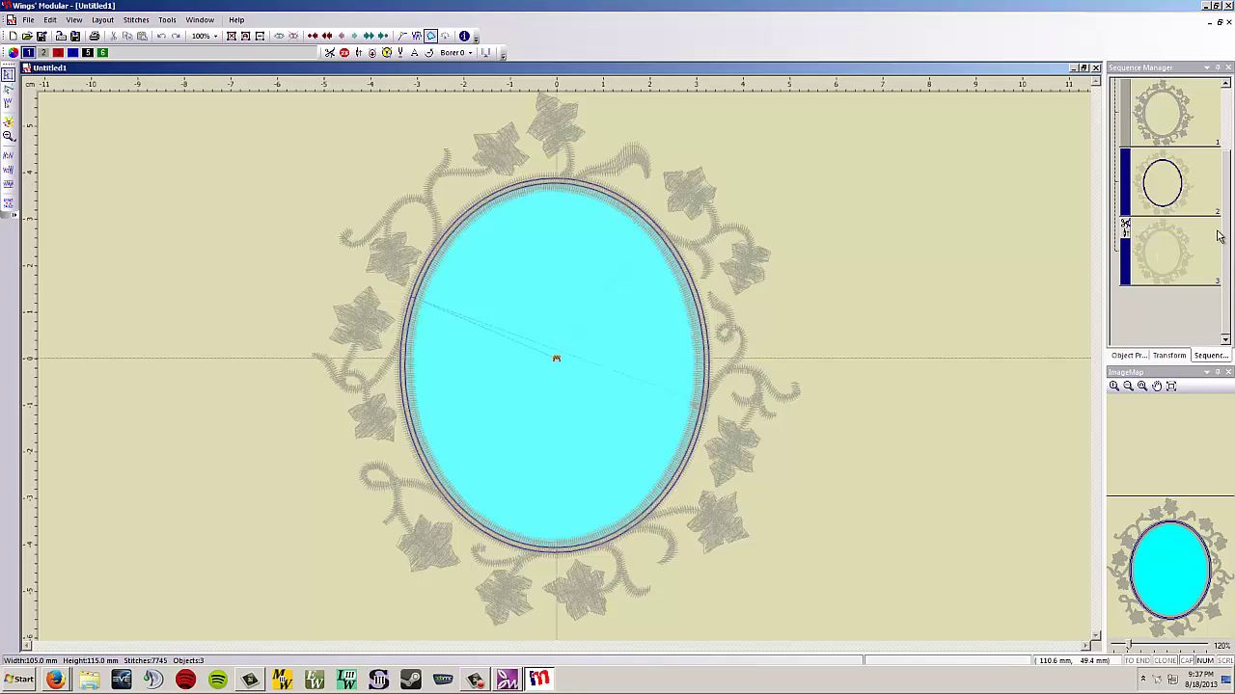
Select item 2, the 66.3 × 80.3 mm oval outline, in the Sequence Manager.
scroll(1220, 236, up, 1)
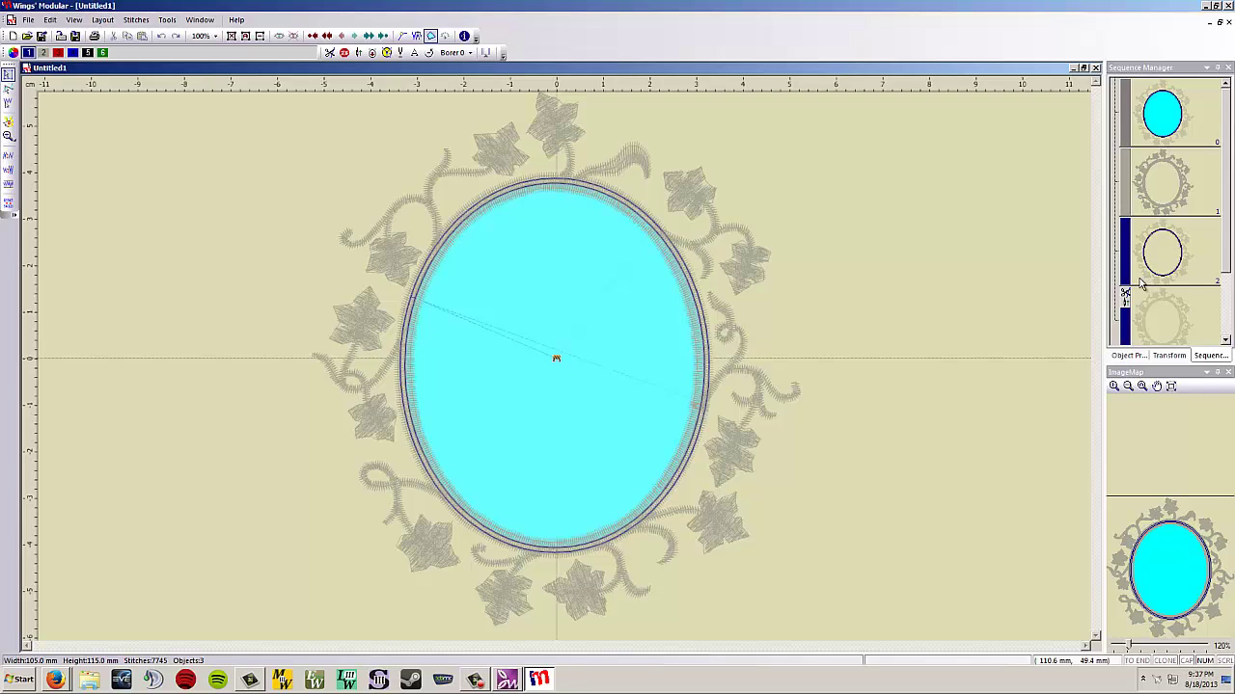
click(1171, 251)
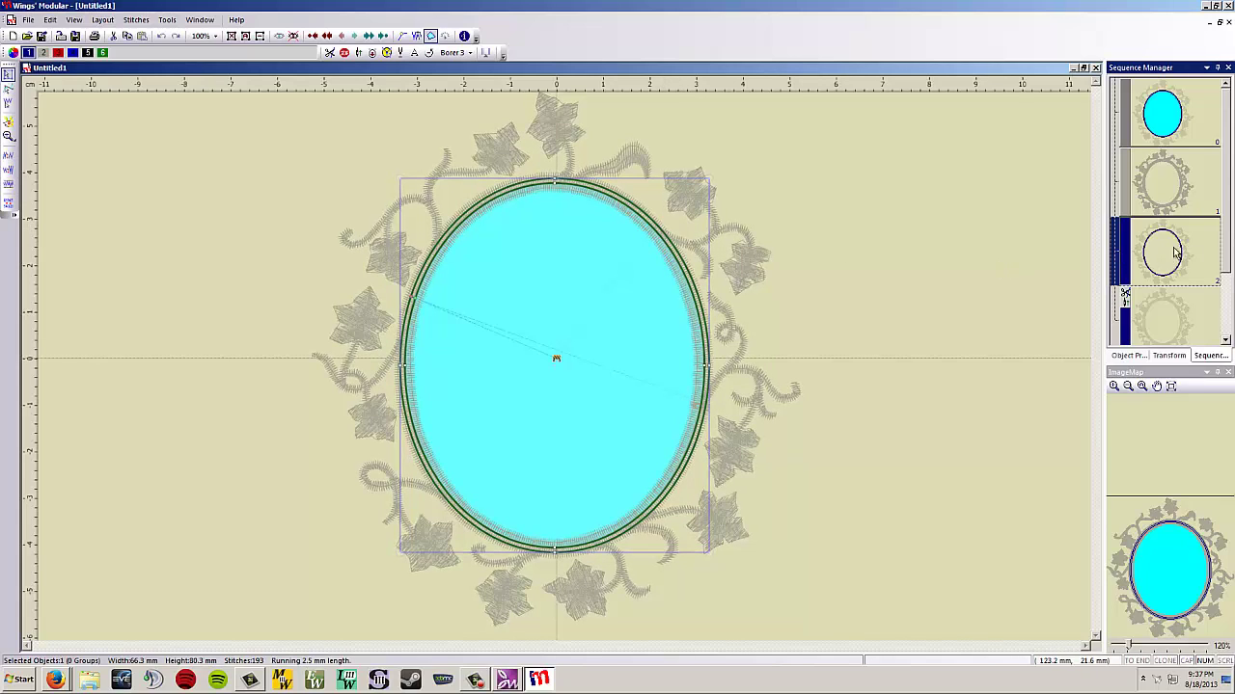
Break the selected oval outline apart into two objects, items 2 and 3.
right_click(670, 247)
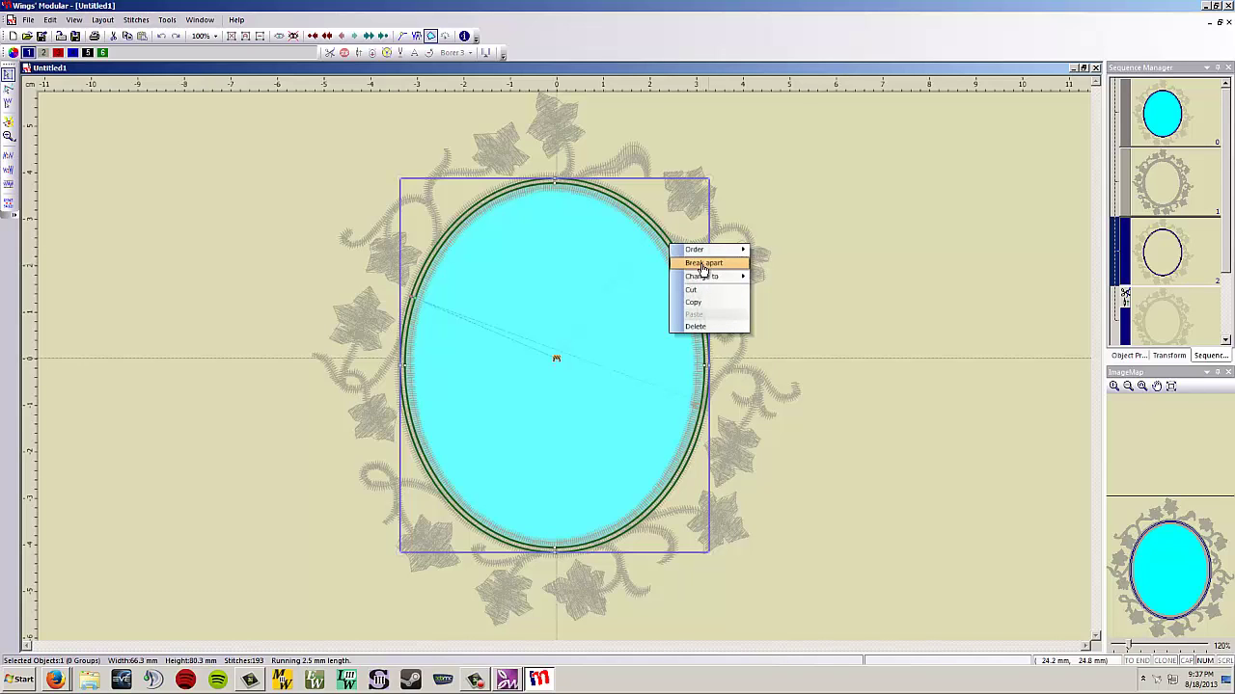
click(701, 264)
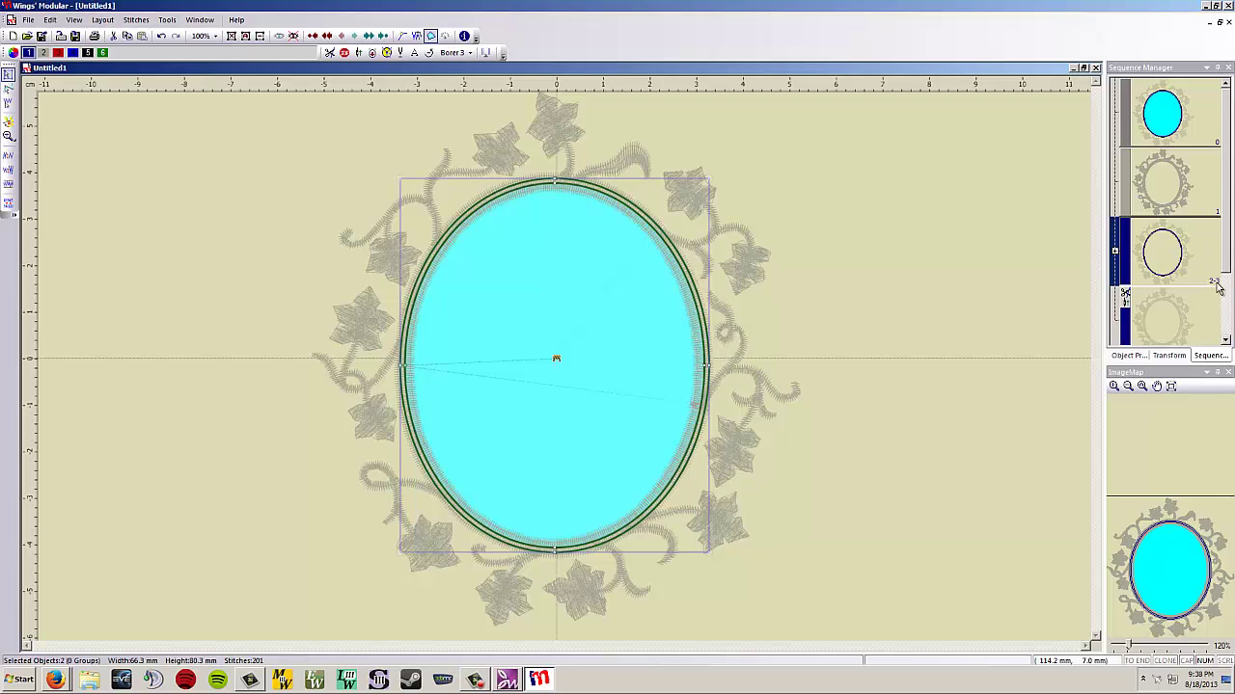
Expand group 2-3, compare items 2 and 3, and leave the 64.3 × 78.3 mm item 3 selected.
click(1115, 254)
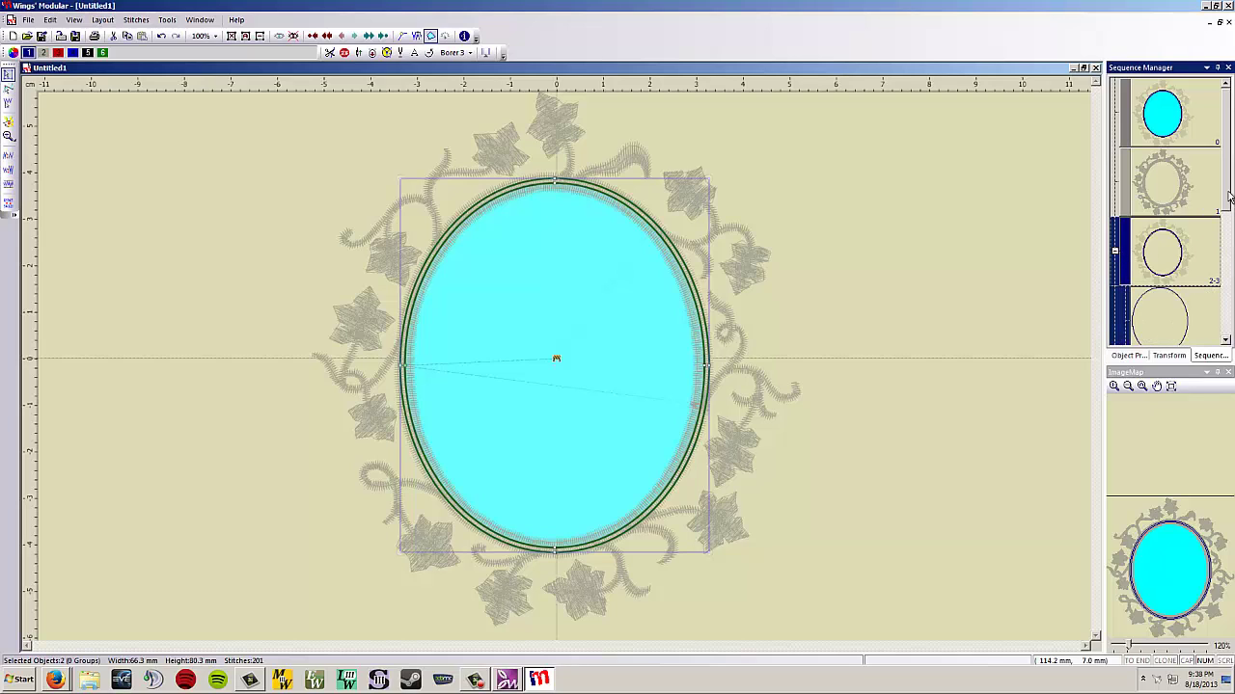
scroll(1220, 232, down, 1)
drag(1220, 231, 1225, 292)
click(1176, 197)
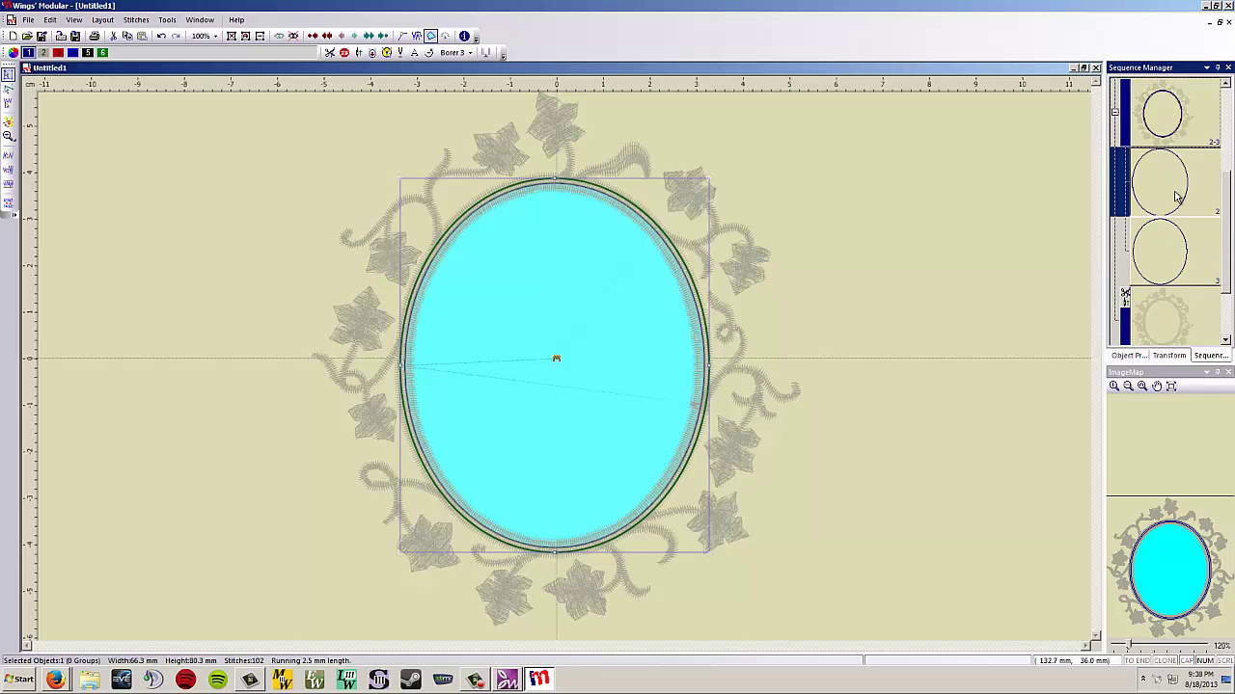
click(1170, 253)
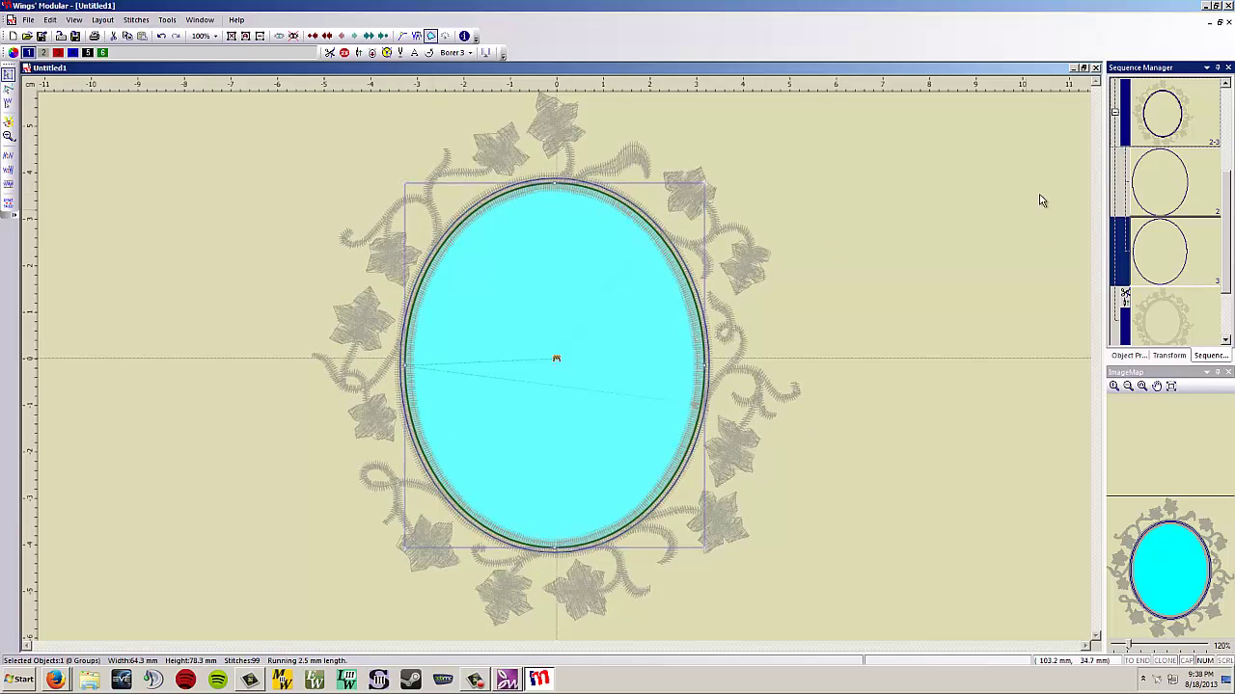
click(1143, 193)
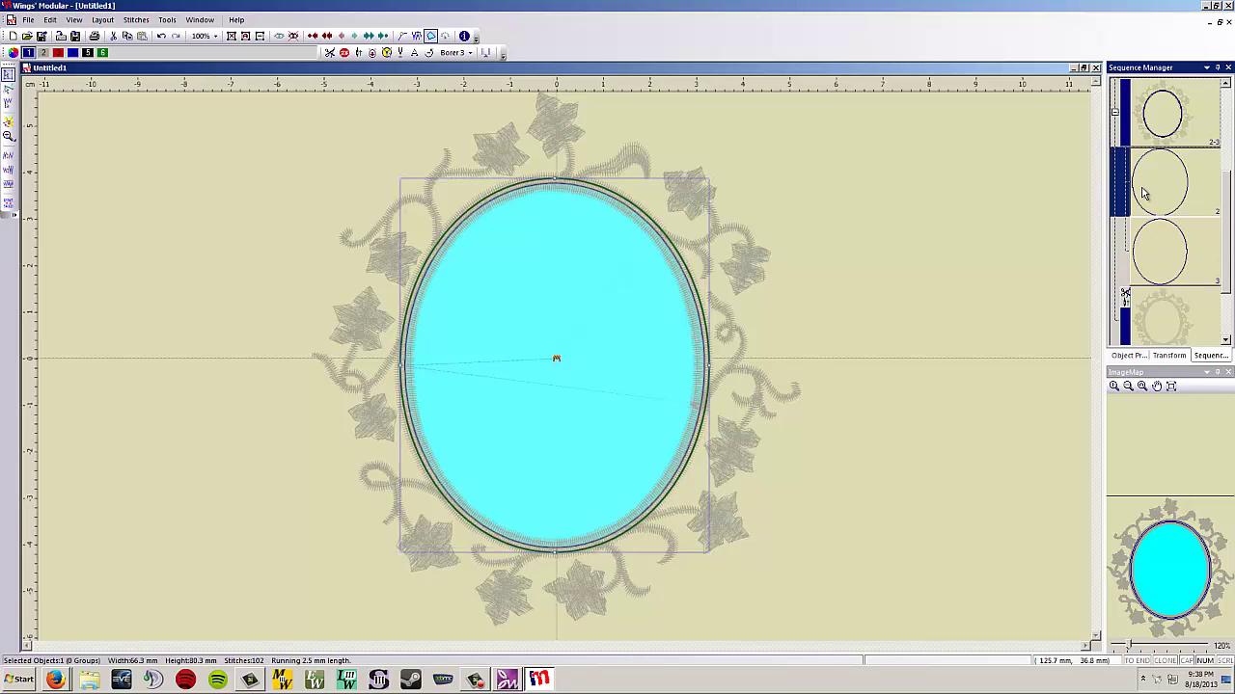
click(1162, 254)
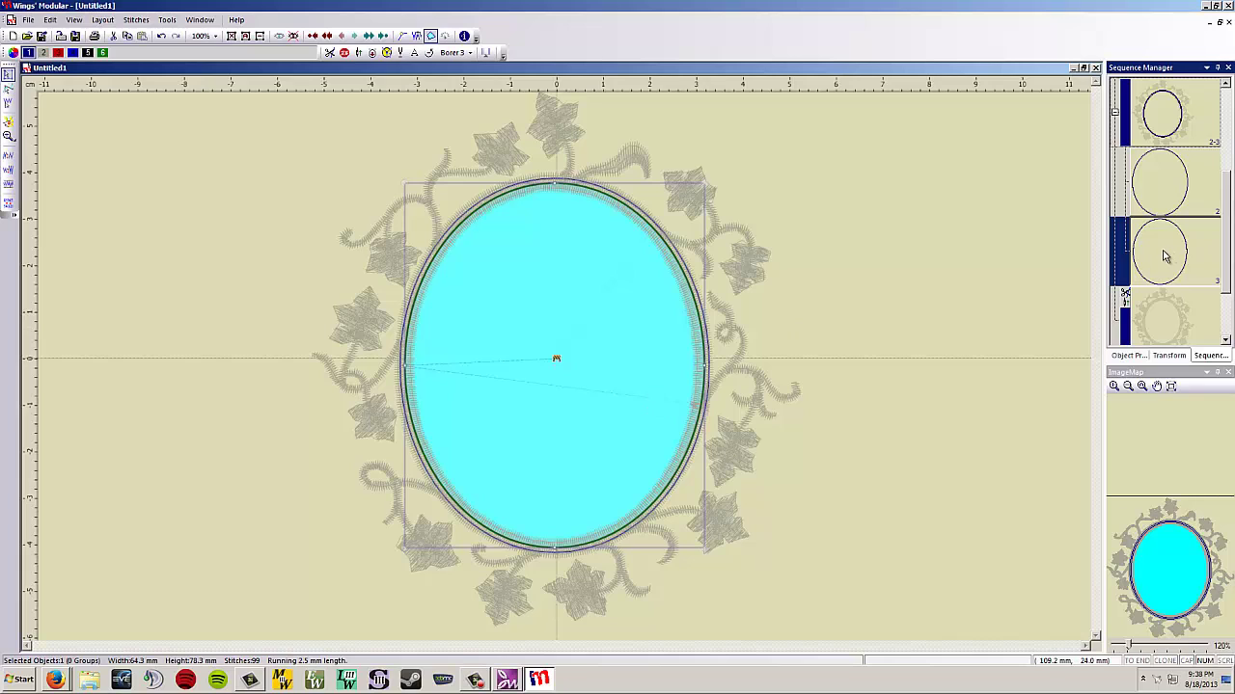
Change the inner 64.3 × 78.3 mm outline's stitch type to Venere.
right_click(682, 275)
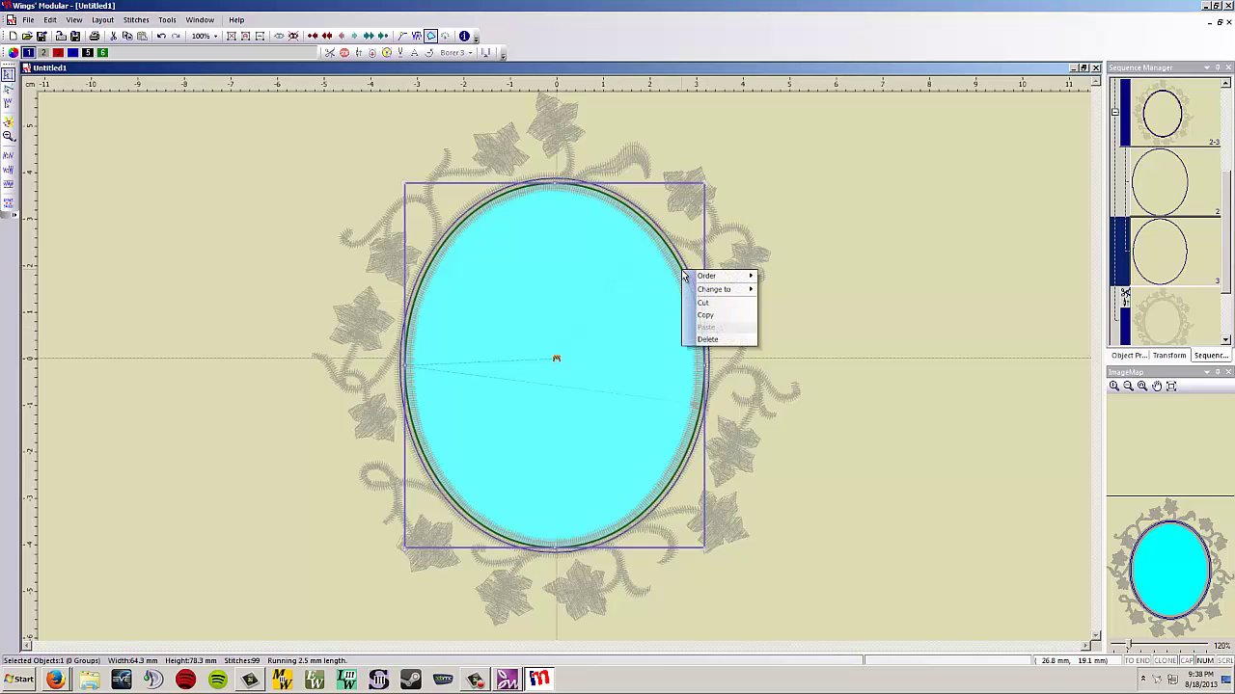
mouse_move(725, 290)
click(781, 290)
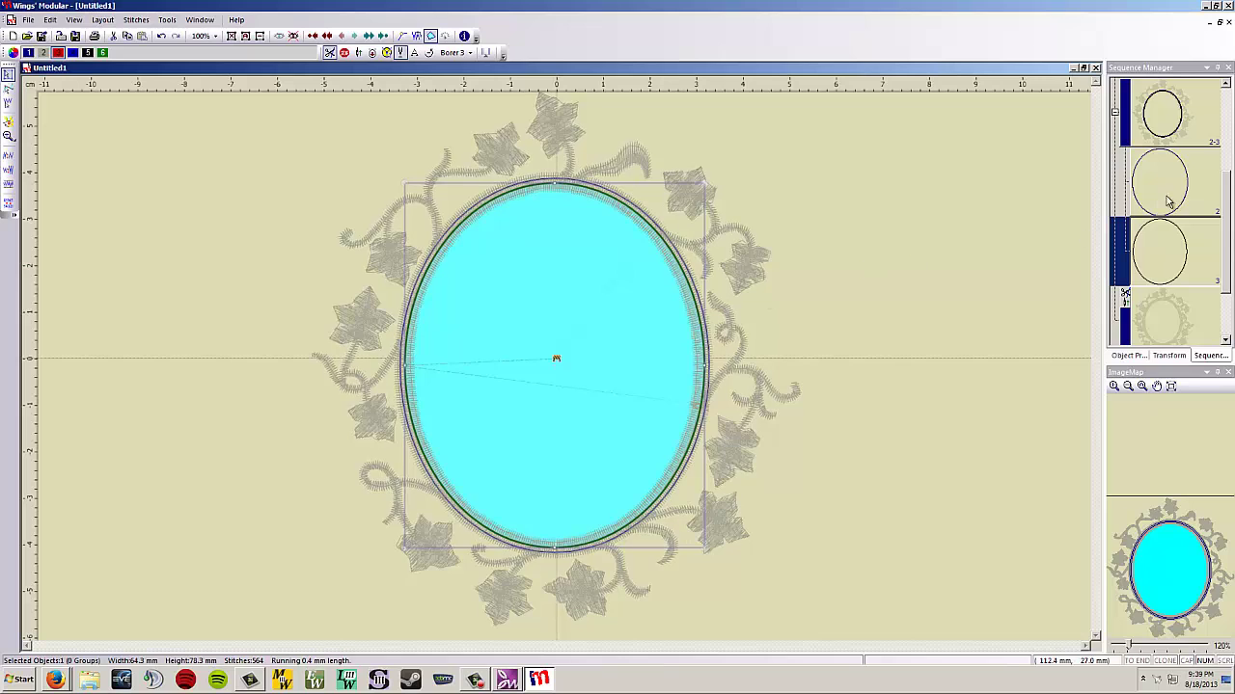
scroll(1230, 193, up, 1)
scroll(1231, 181, up, 1)
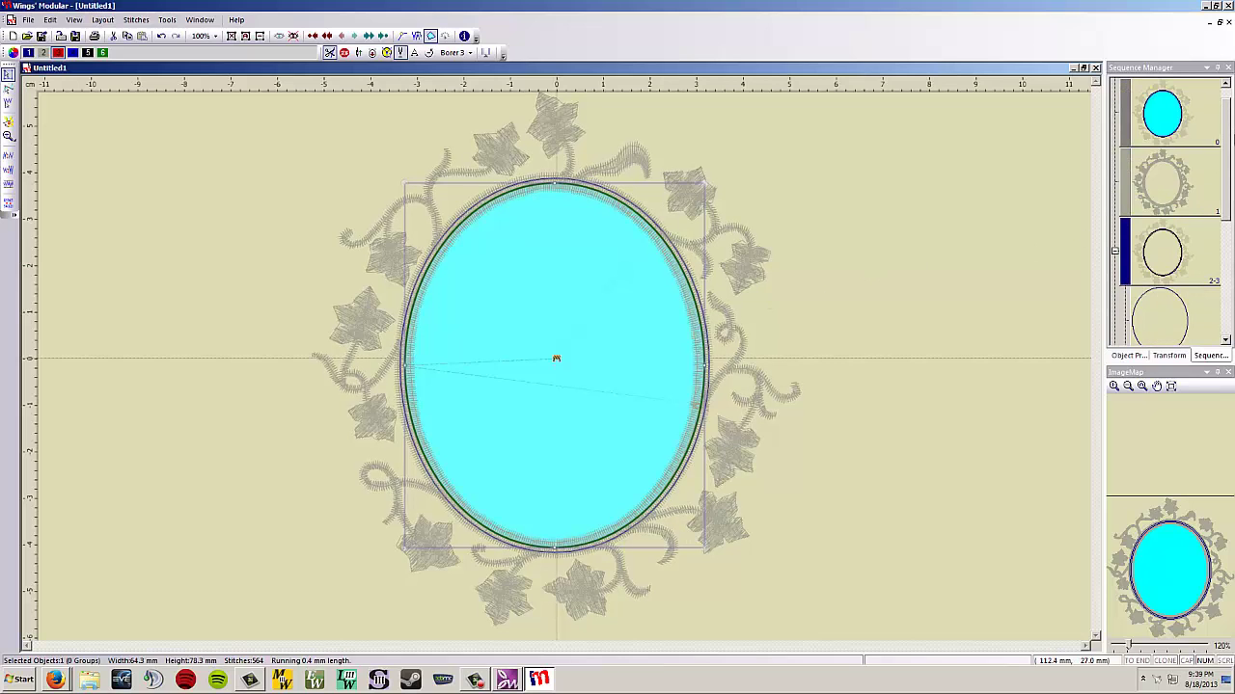
click(1165, 177)
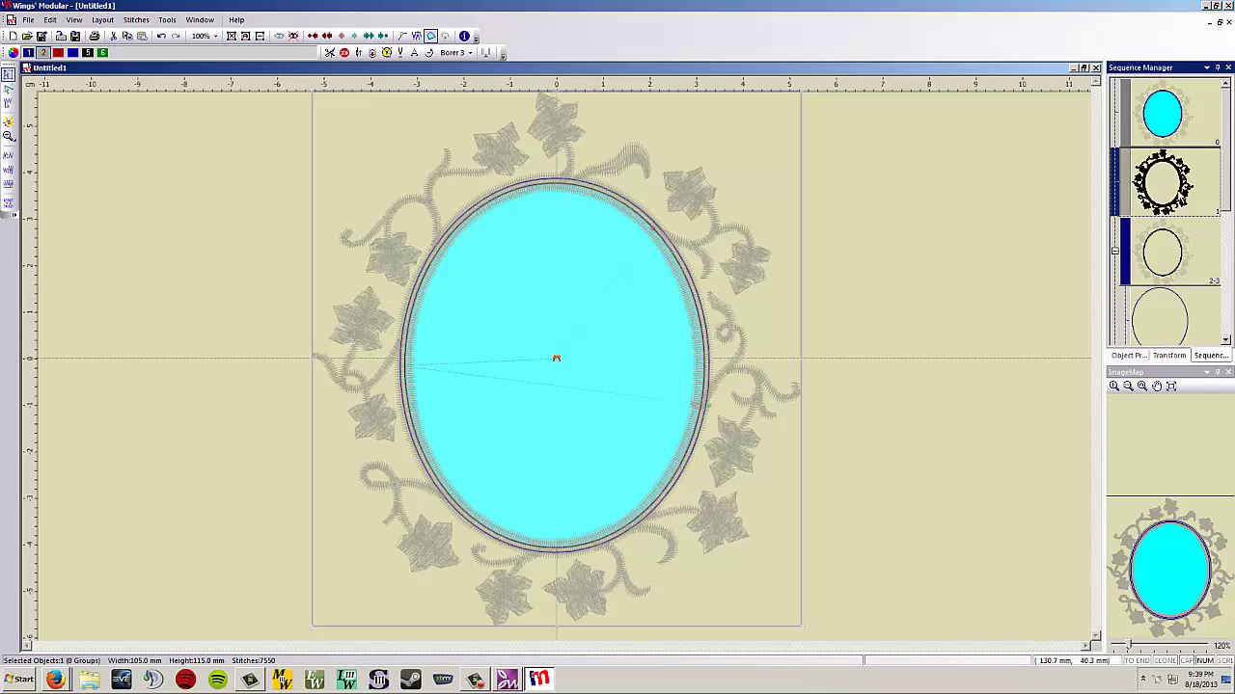
mouse_move(1178, 189)
mouse_down()
mouse_move(1164, 378)
mouse_move(1165, 299)
mouse_up()
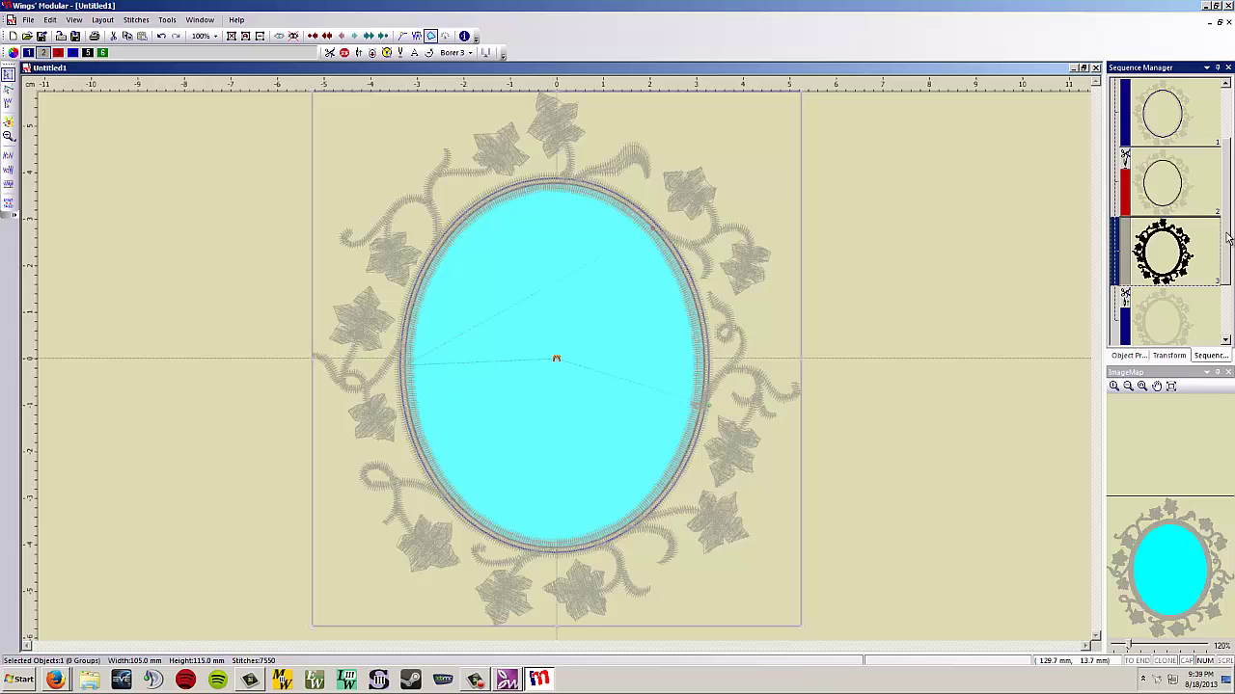
scroll(1227, 241, down, 1)
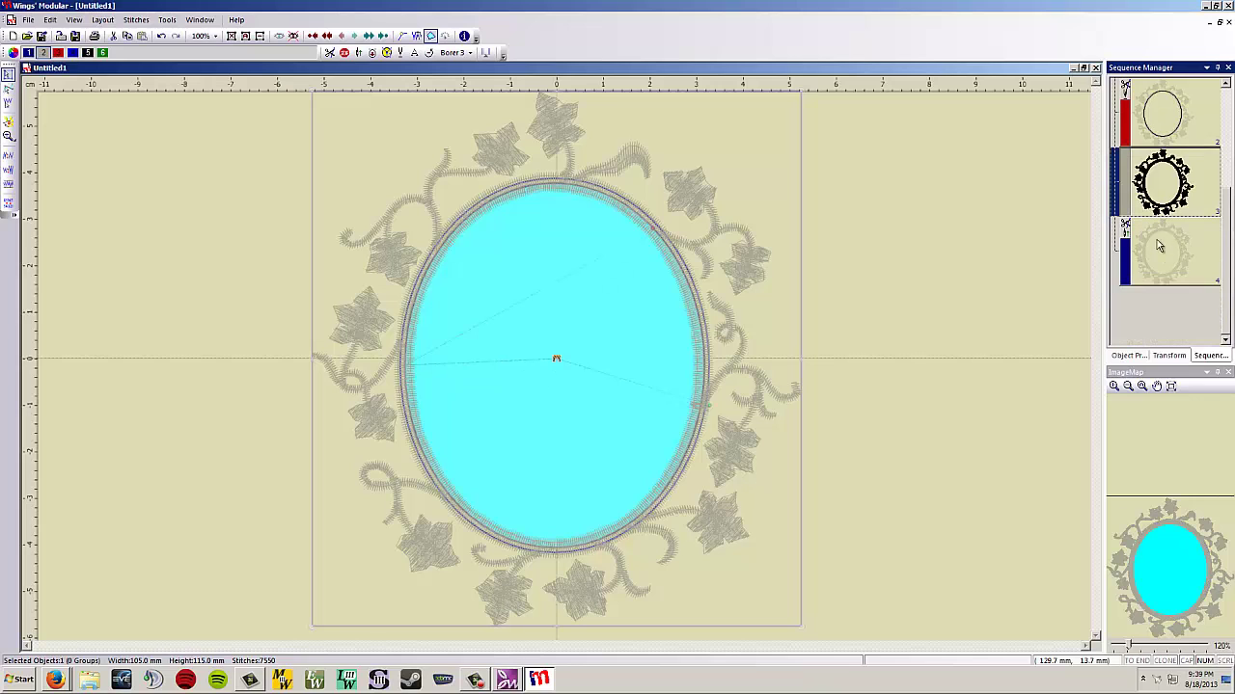
mouse_move(1225, 224)
mouse_down()
mouse_move(1231, 120)
mouse_move(1216, 210)
mouse_up()
Save as cut in Brother/Baby Lock/Bernina (*.pes) format, replacing the existing cut.pes on the USB drive.
click(31, 20)
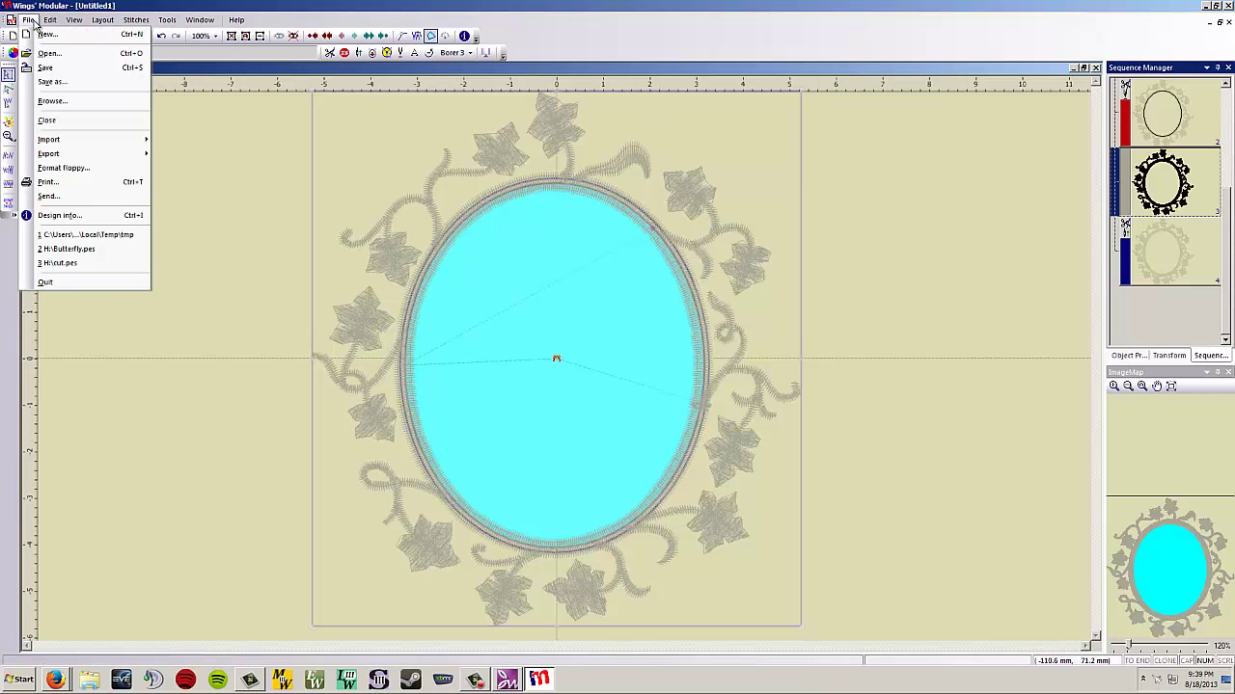
click(60, 85)
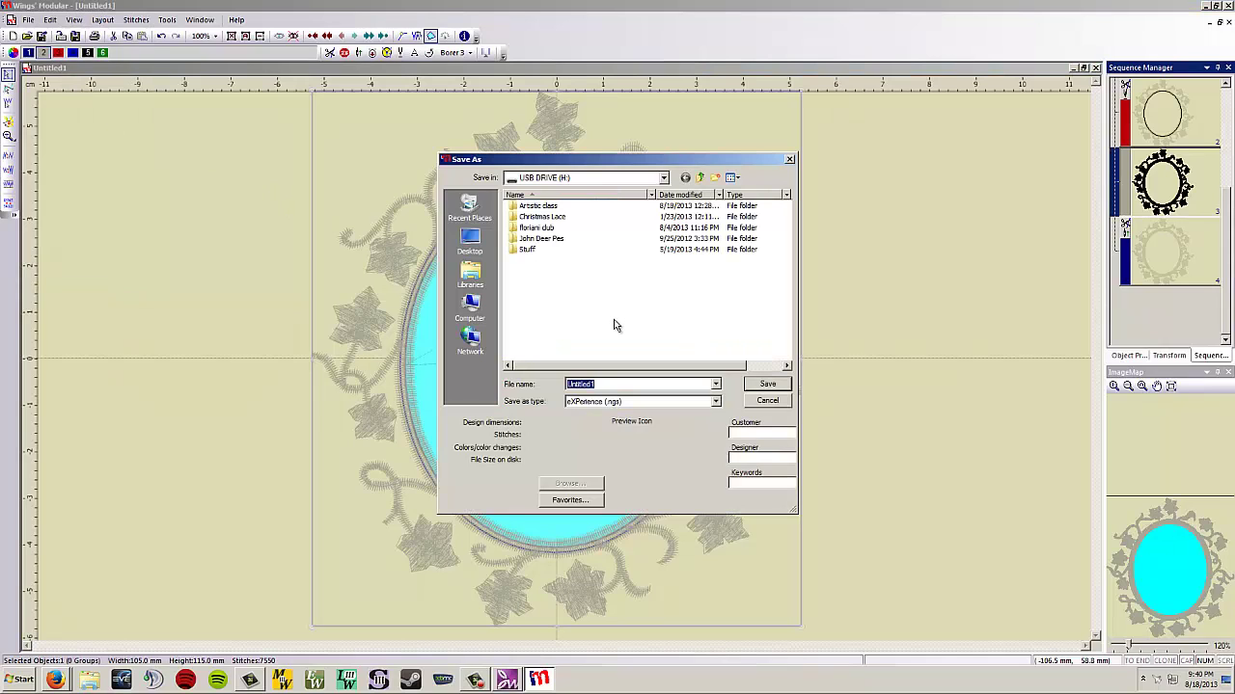
text(cut)
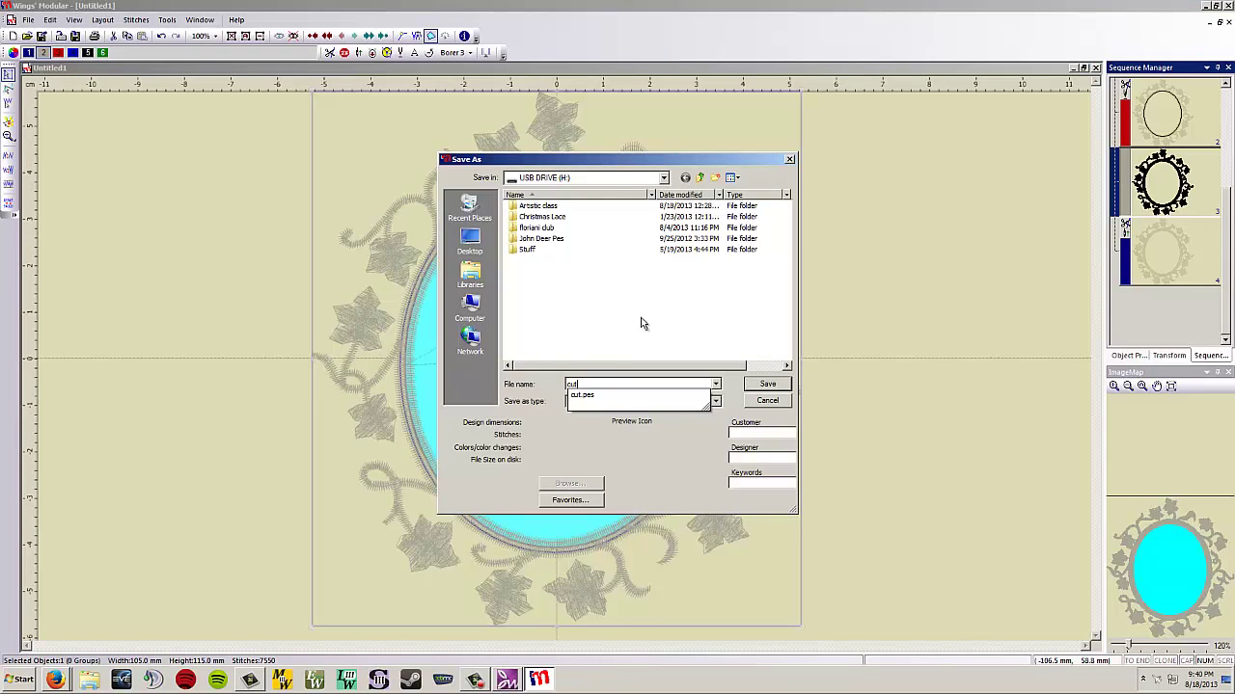
click(715, 402)
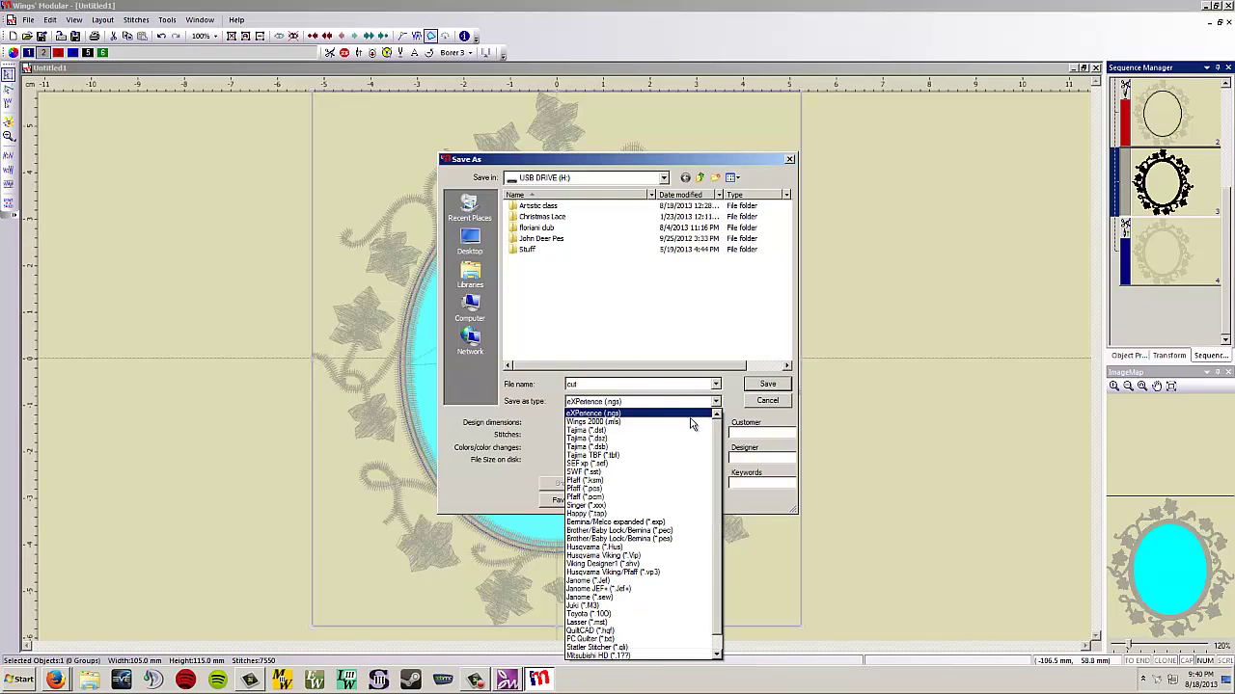
click(673, 538)
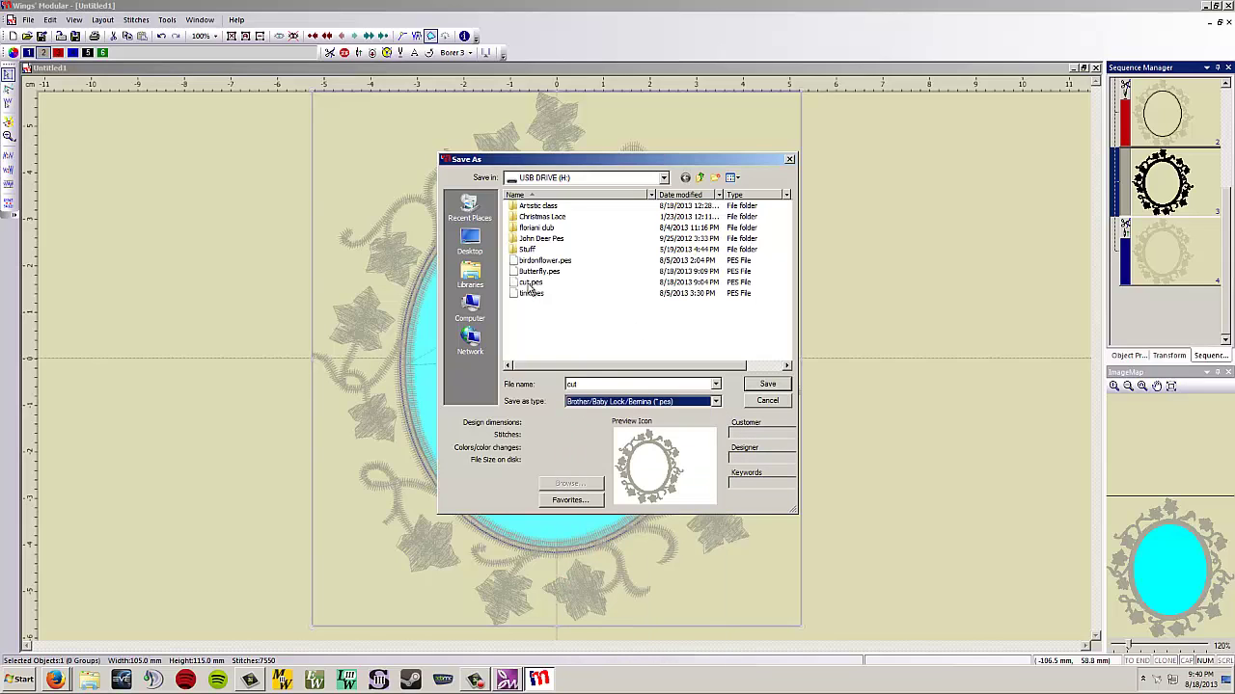
click(532, 286)
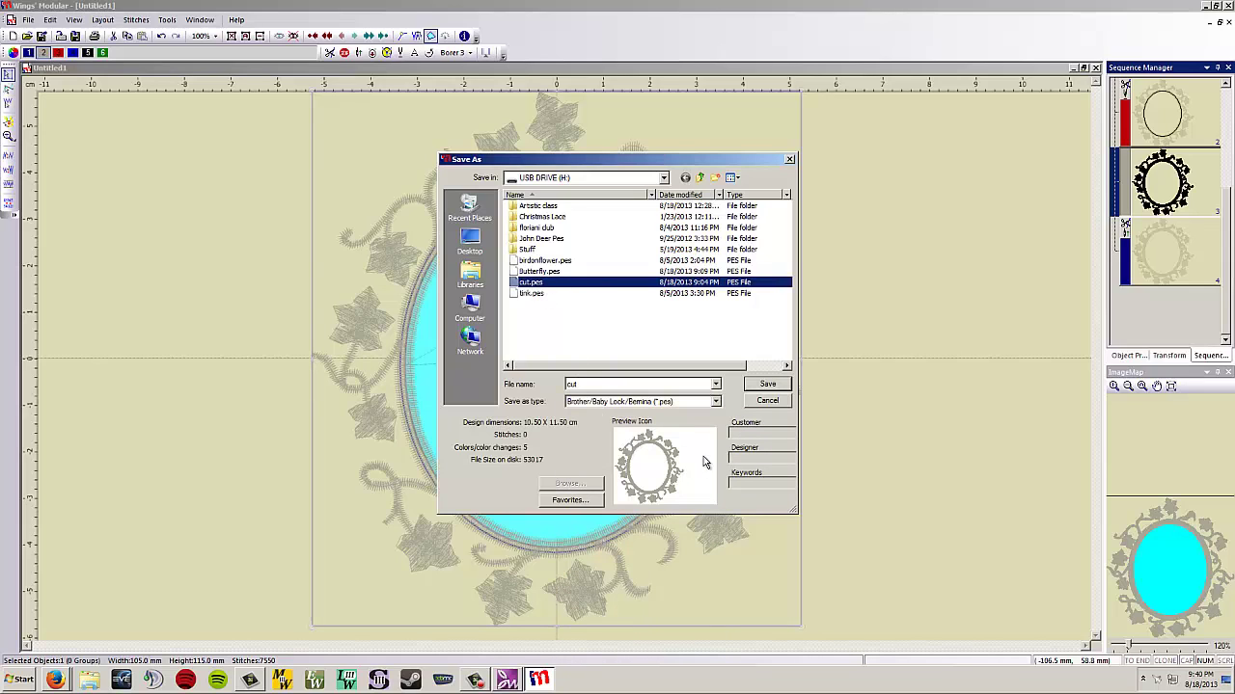
click(758, 387)
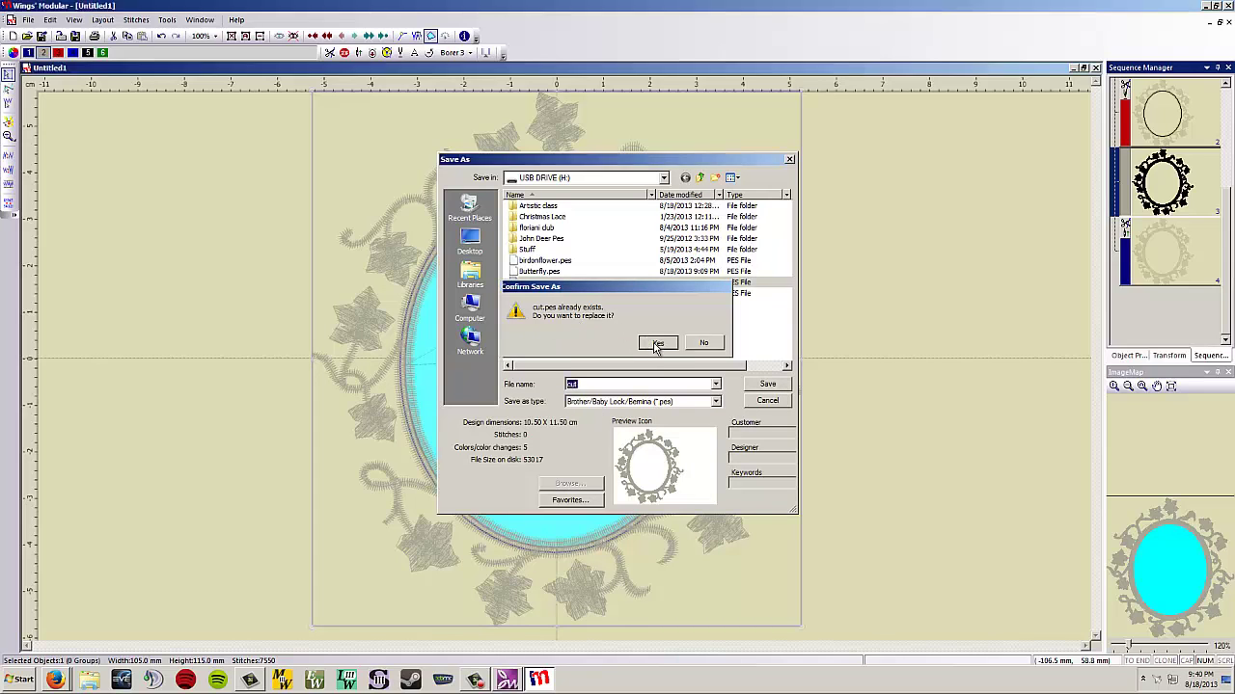
click(656, 344)
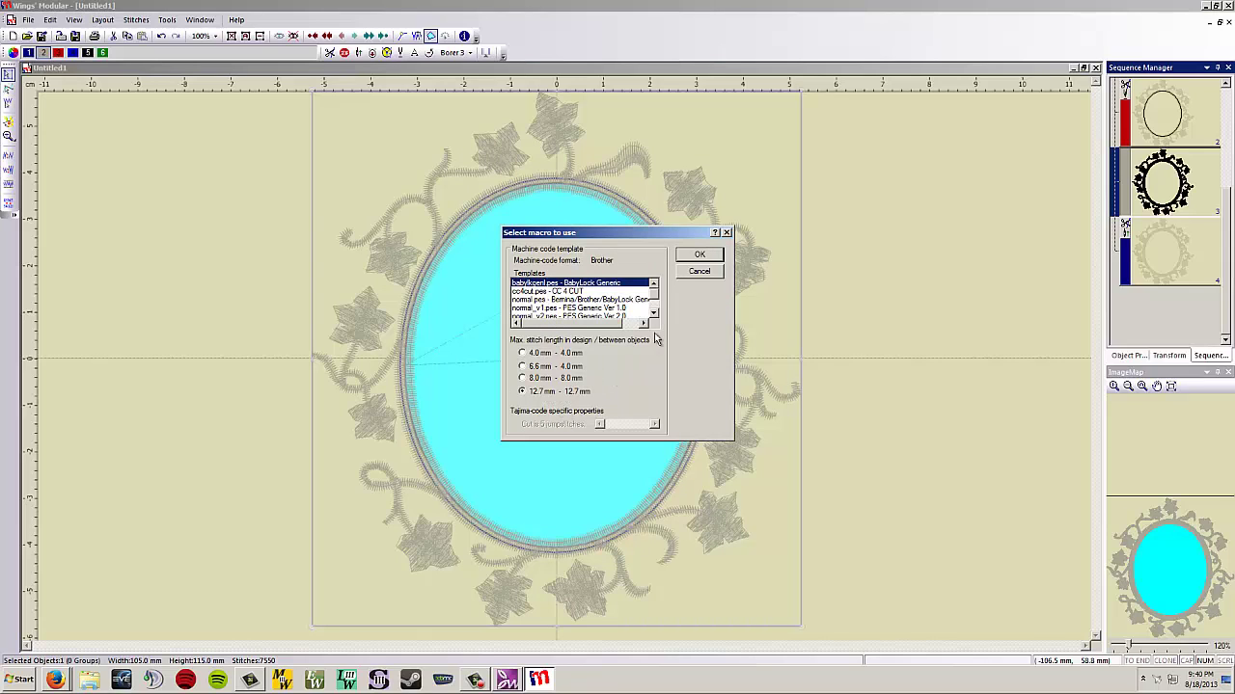
click(693, 256)
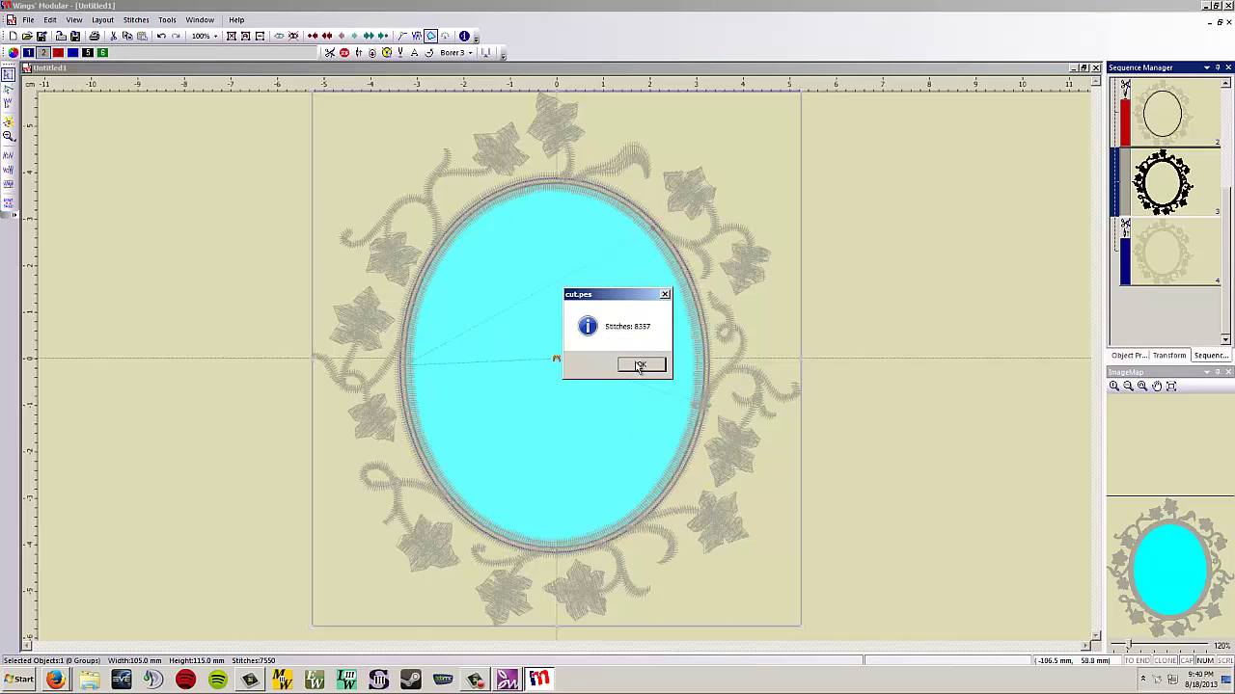
click(640, 365)
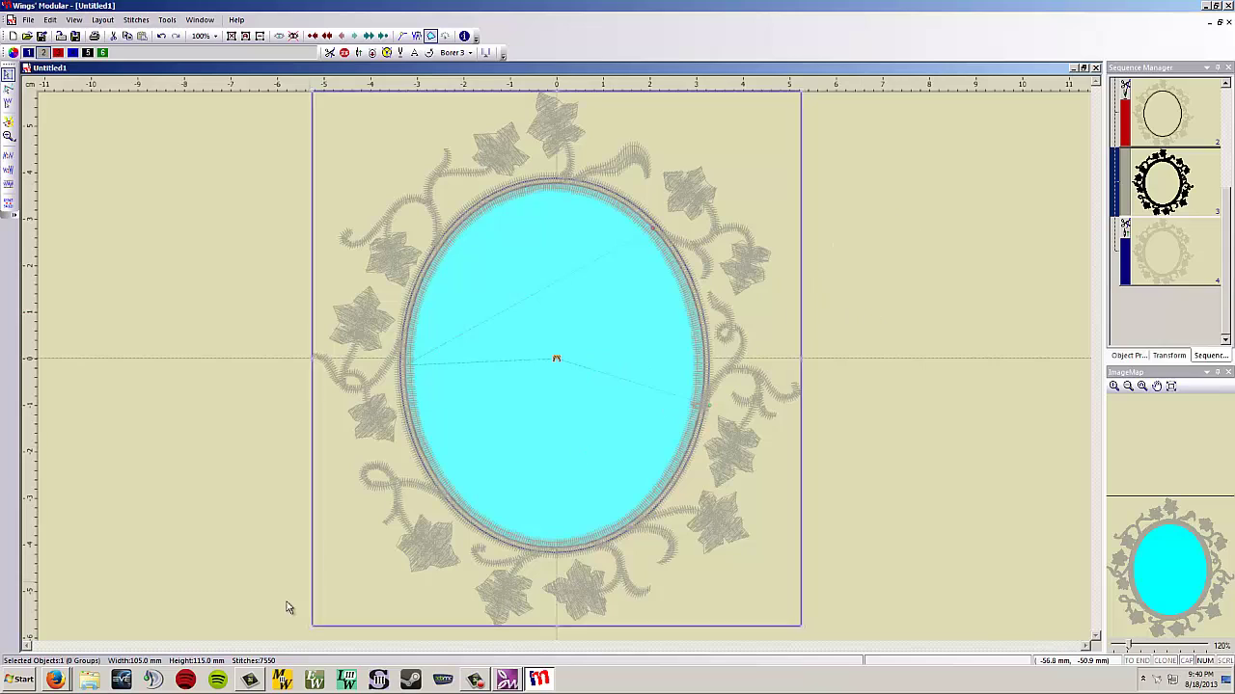
Launch MasterWorks III, open cut.pes from the USB drive, and select the first sequence item.
click(282, 680)
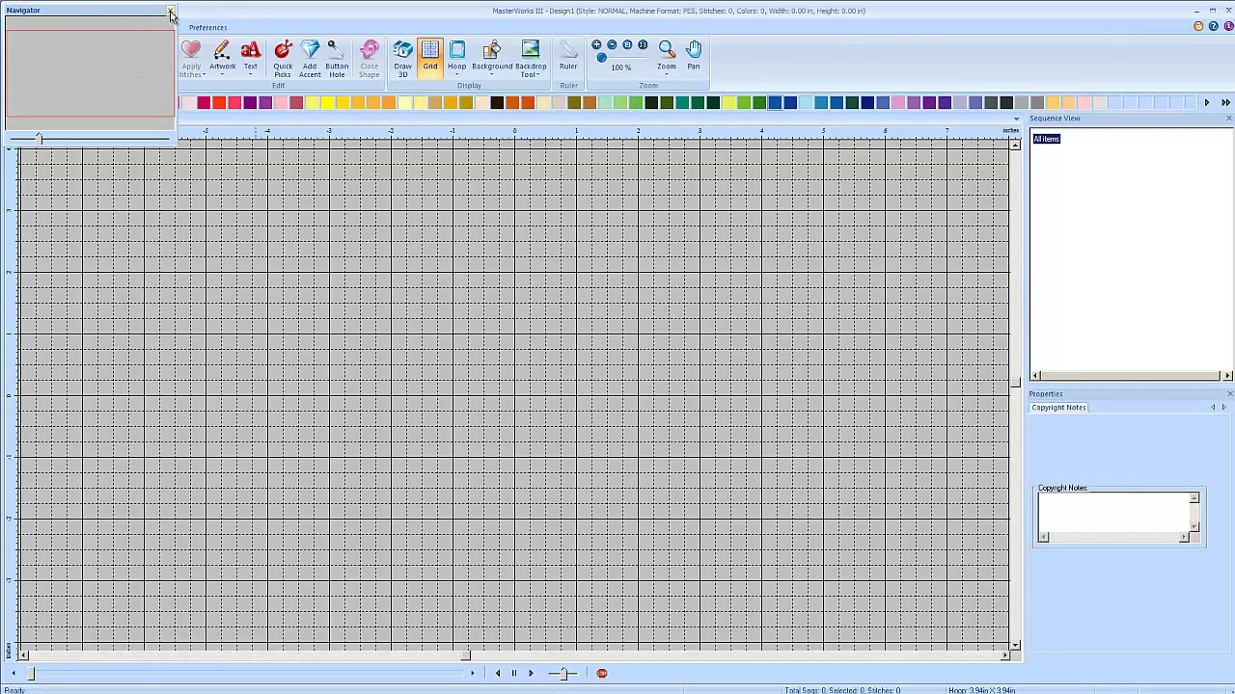
click(171, 15)
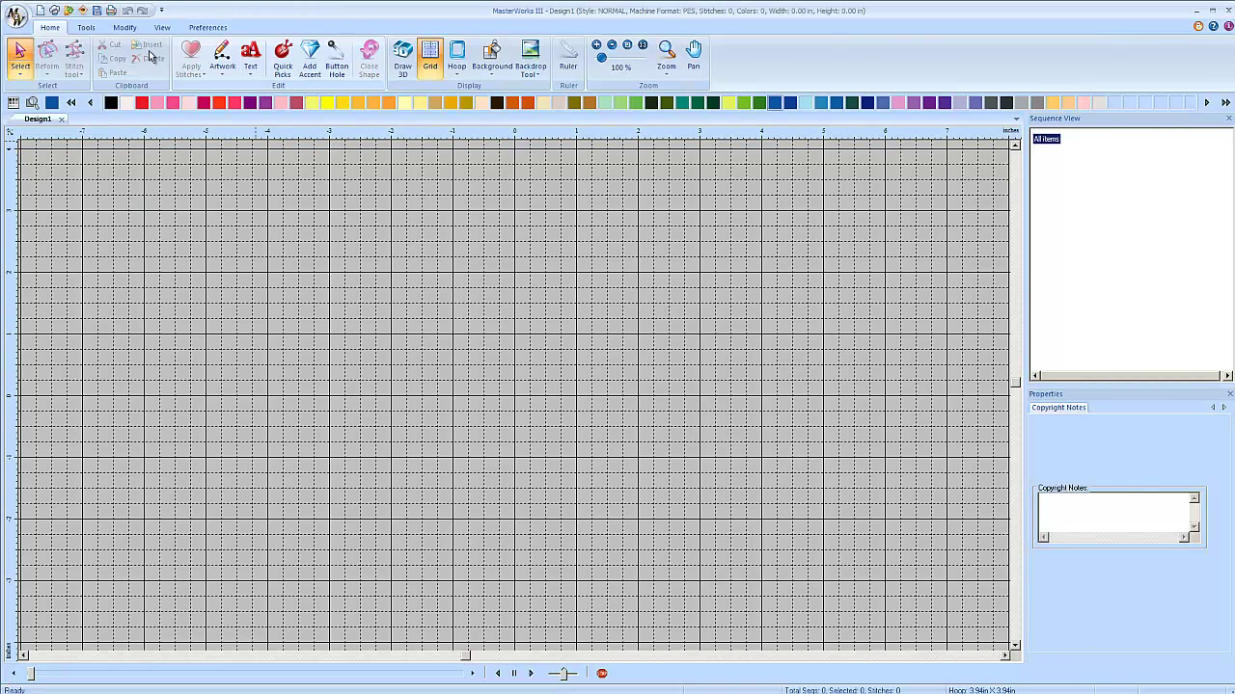
click(16, 17)
click(28, 67)
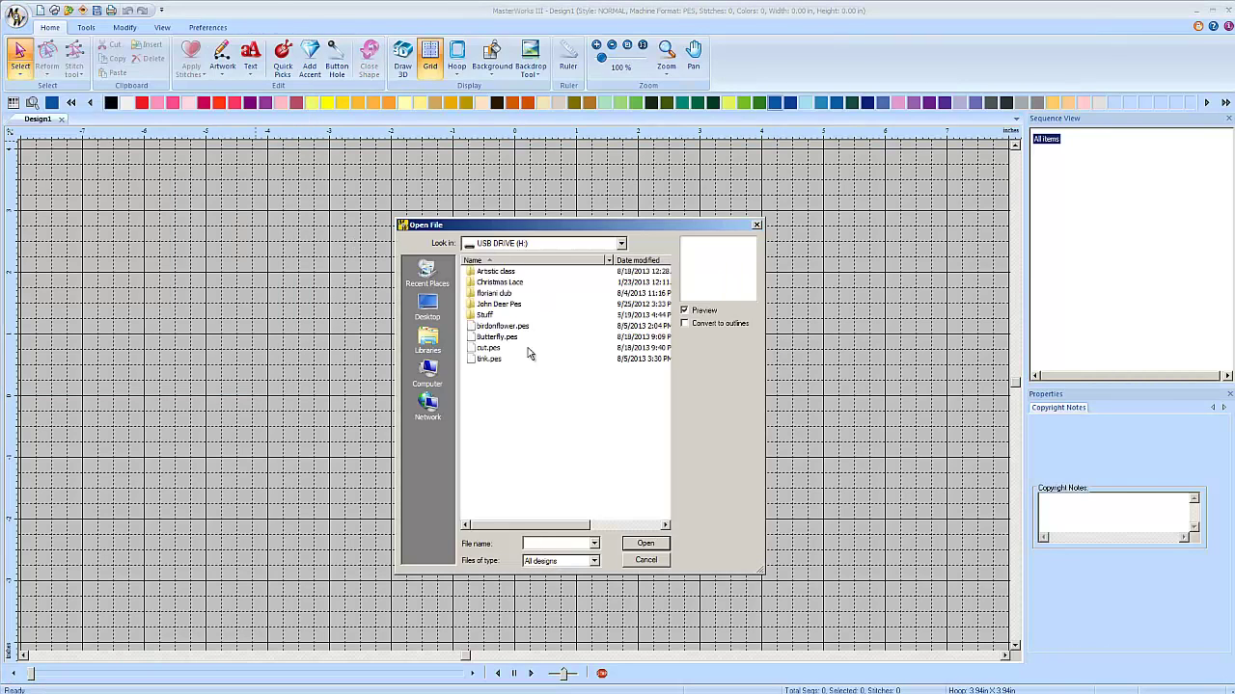
click(490, 348)
click(644, 546)
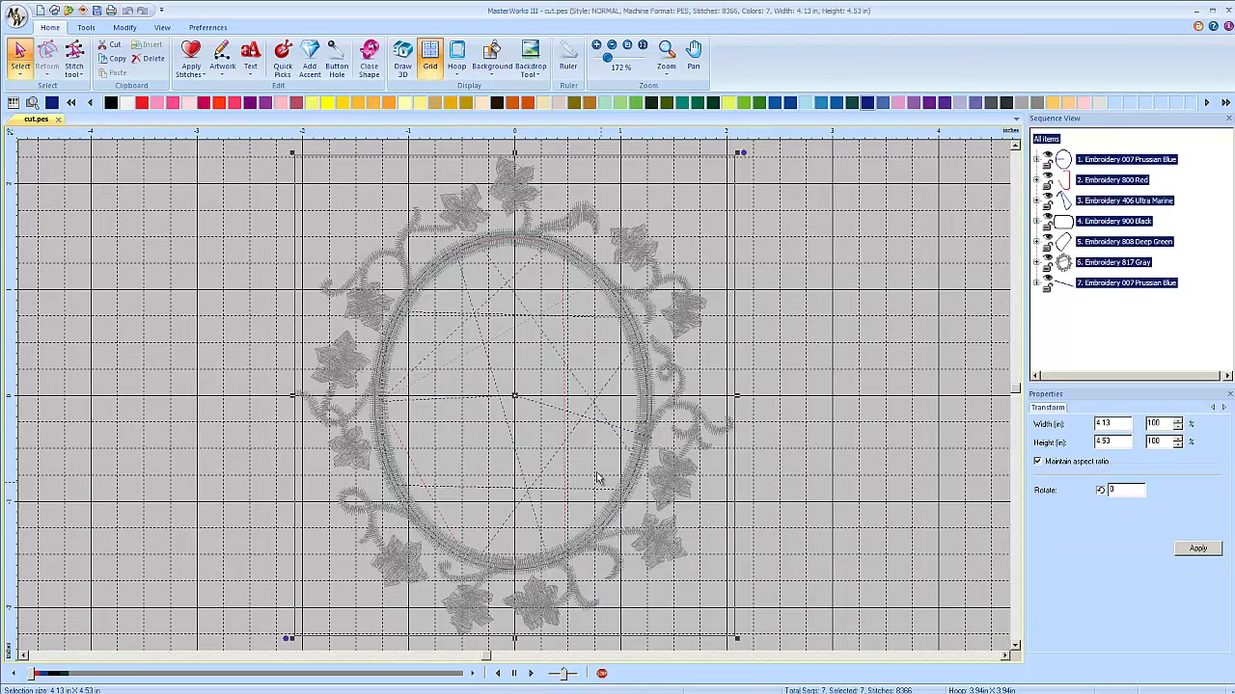
click(891, 240)
click(1105, 161)
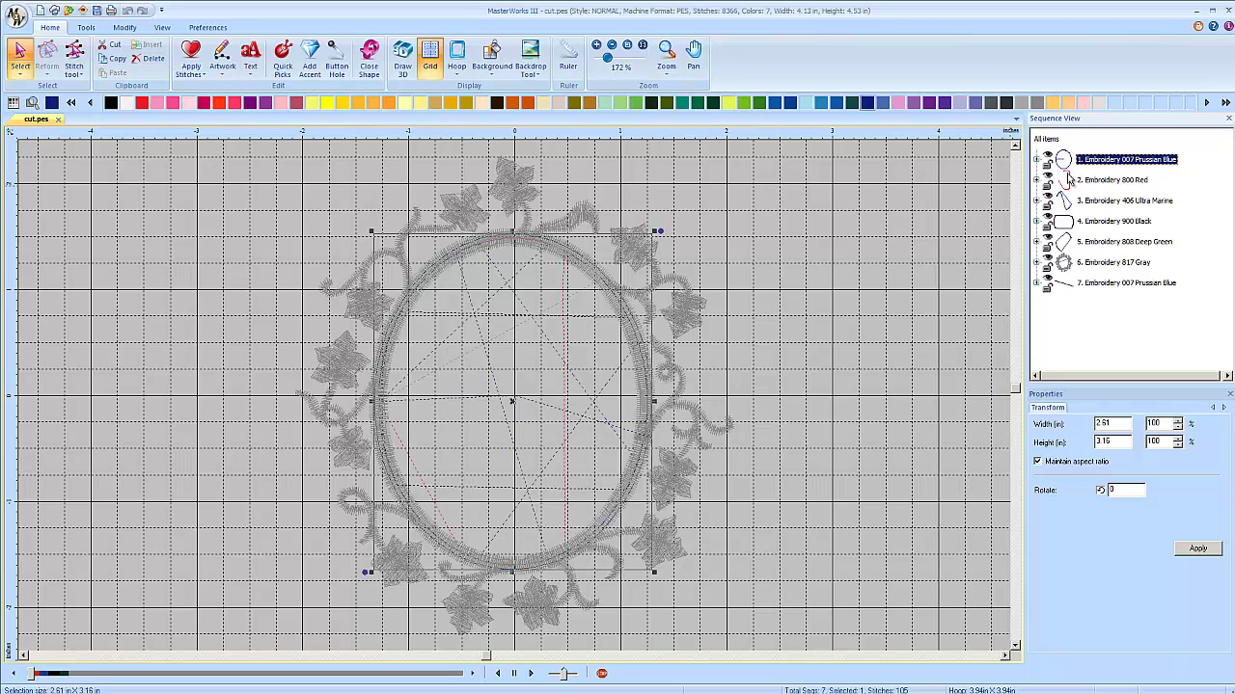
click(1097, 184)
click(1099, 206)
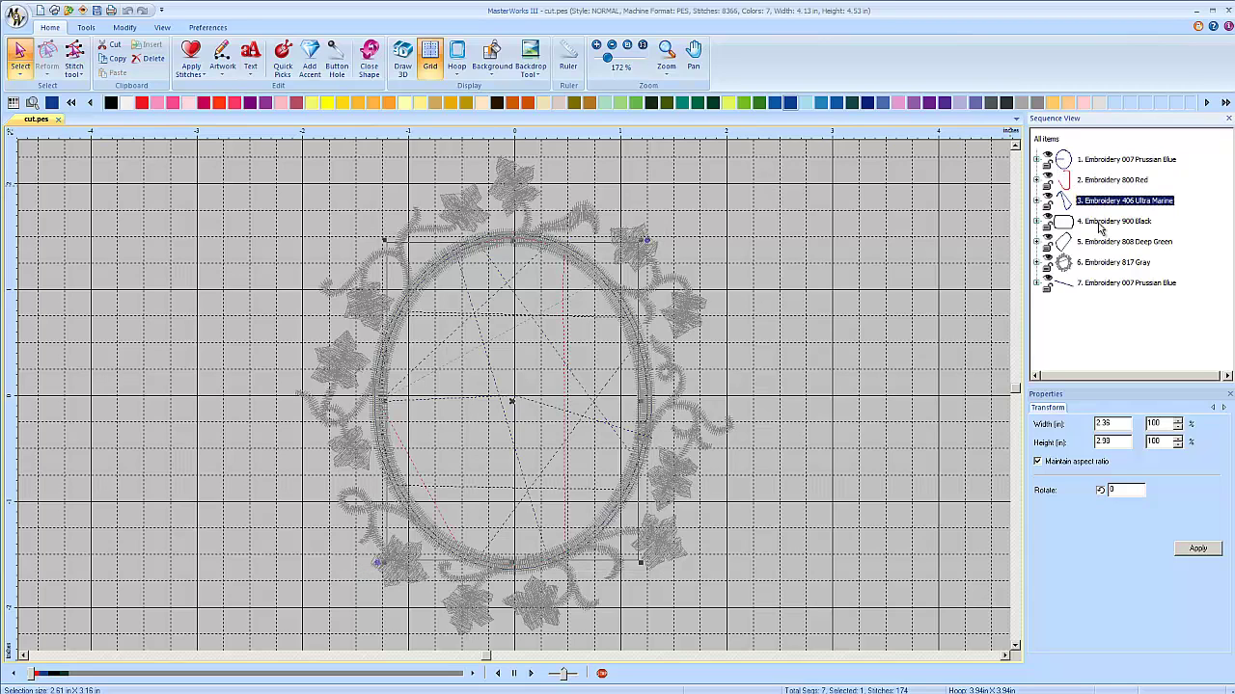
click(1100, 226)
click(1104, 248)
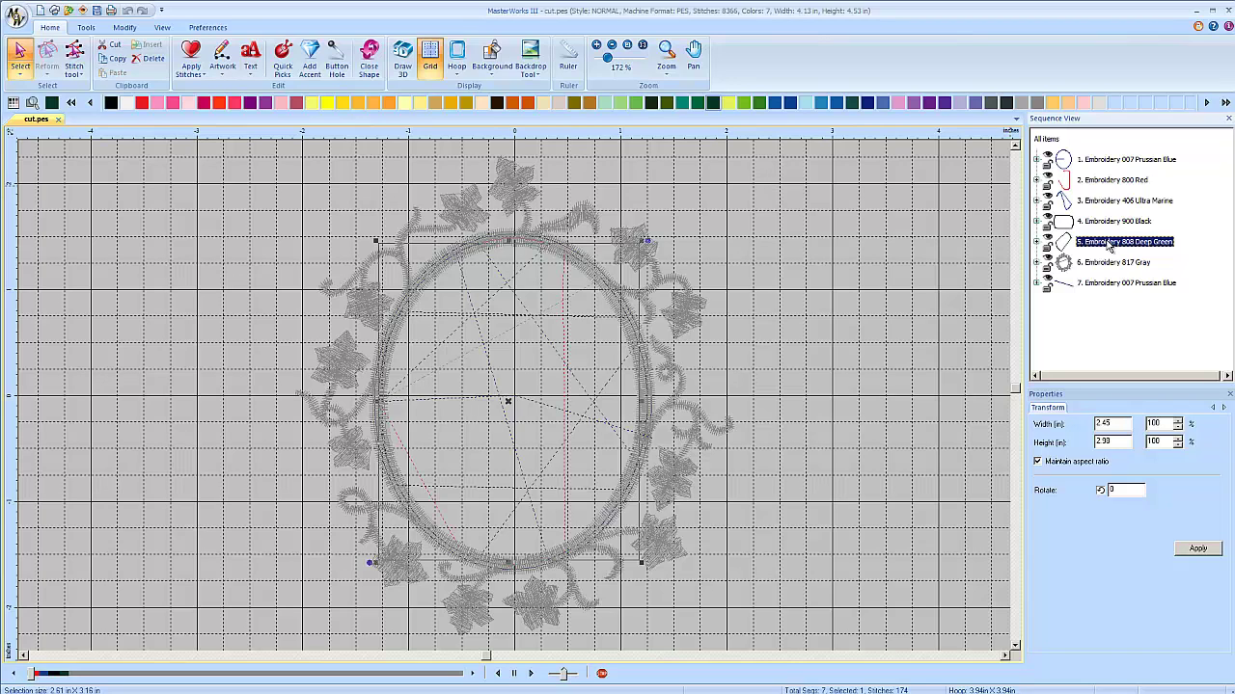
click(1119, 201)
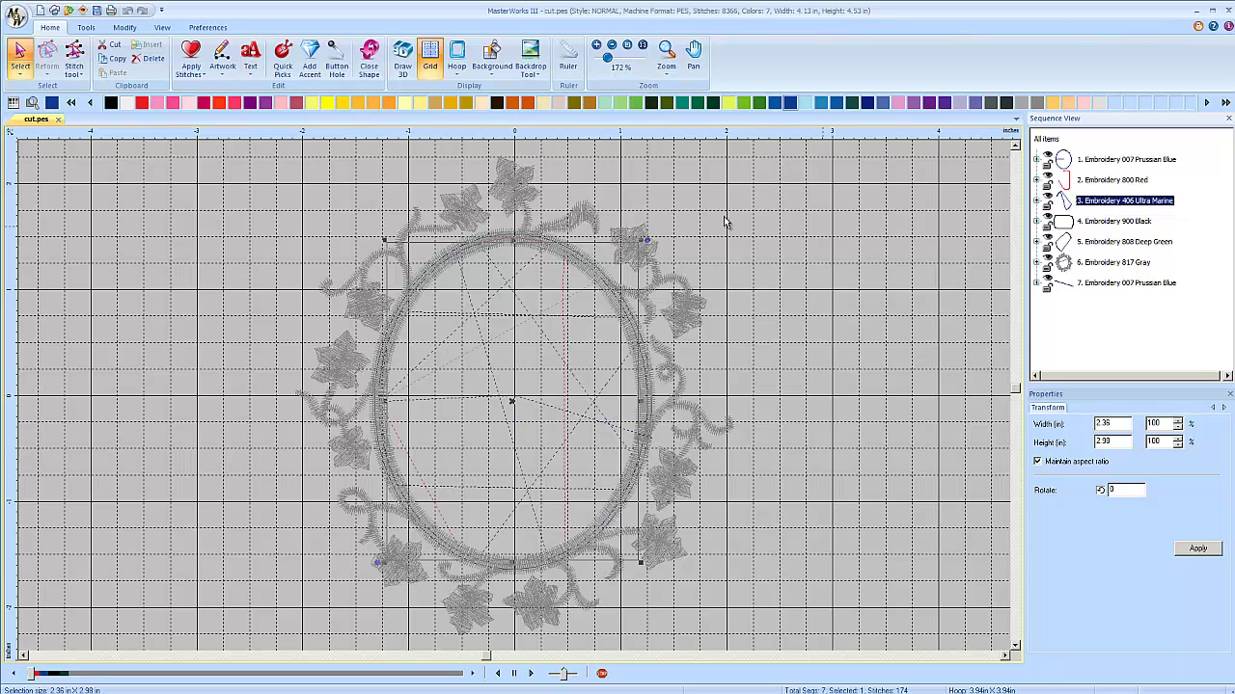
Switch the cut.pes display to Draw 3D realistic stitching.
click(403, 60)
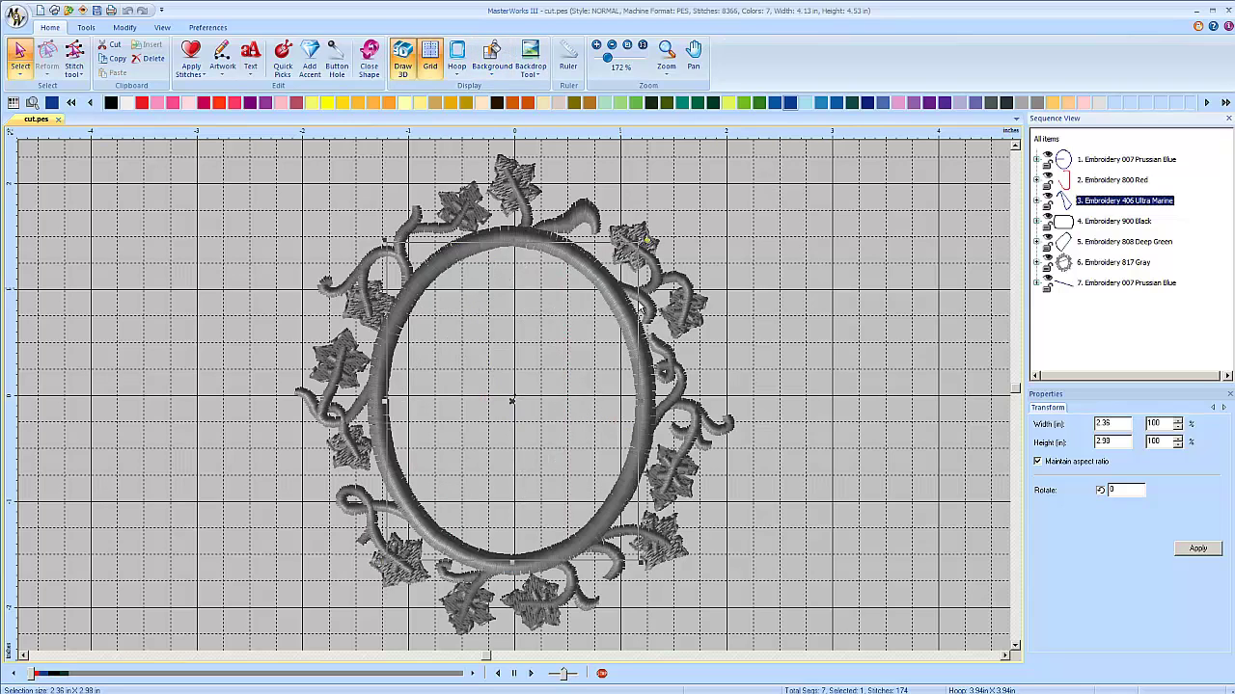